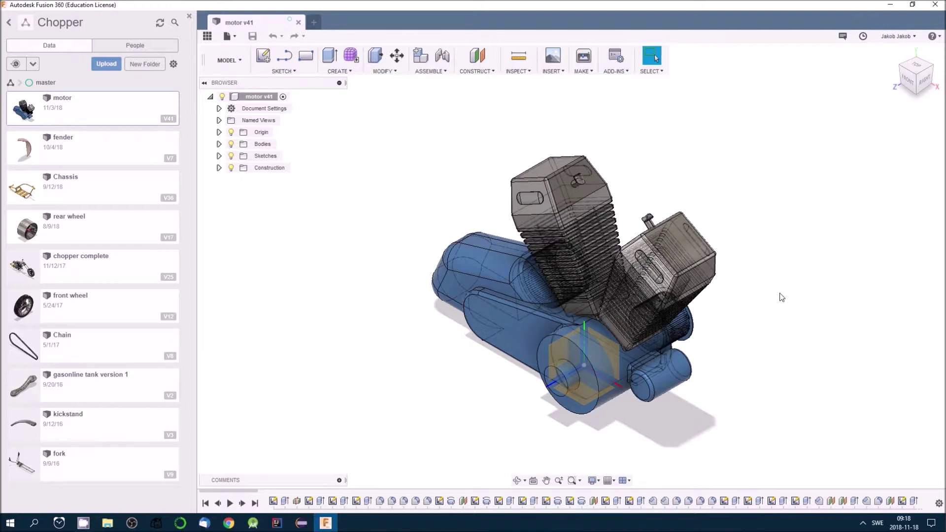
# Step the design history forward to R-Pattern1, viewing the engine from behind and then the front.
pyautogui.keyDown('shift'); pyautogui.moveTo(790, 301); pyautogui.dragTo(663, 321, button='middle'); pyautogui.keyUp('shift')
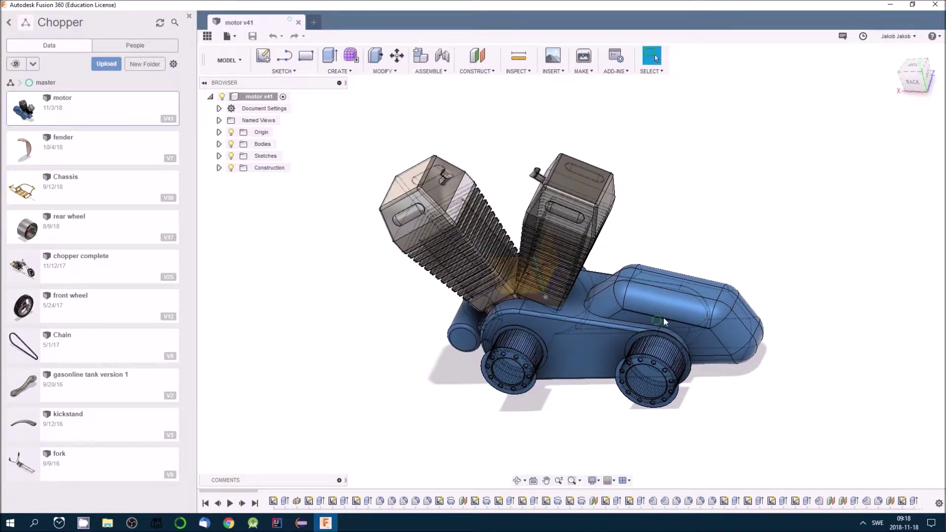
pyautogui.scroll(2, 714, 402)
pyautogui.moveTo(719, 391)
pyautogui.keyDown('shift'); pyautogui.mouseDown(button='middle')
pyautogui.moveTo(733, 363)
pyautogui.moveTo(725, 368)
pyautogui.mouseUp(button='middle'); pyautogui.keyUp('shift')
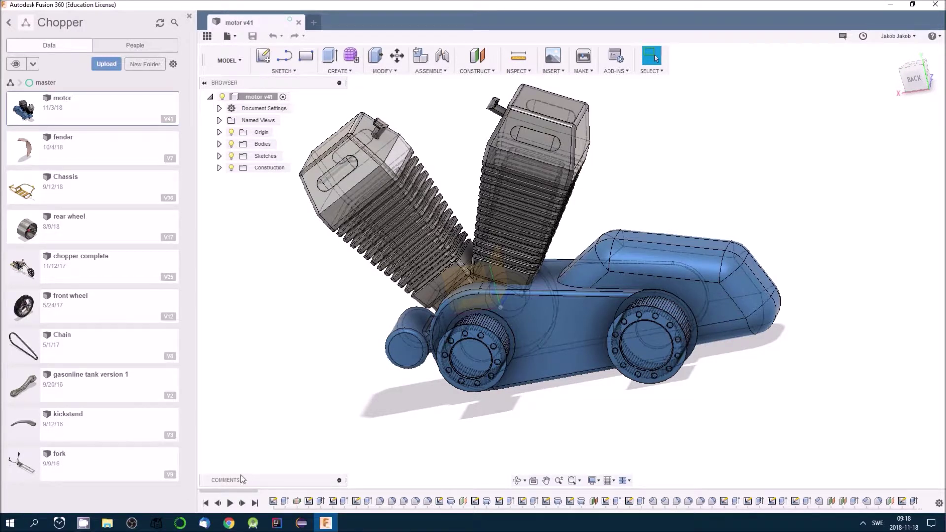
pyautogui.click(242, 503)
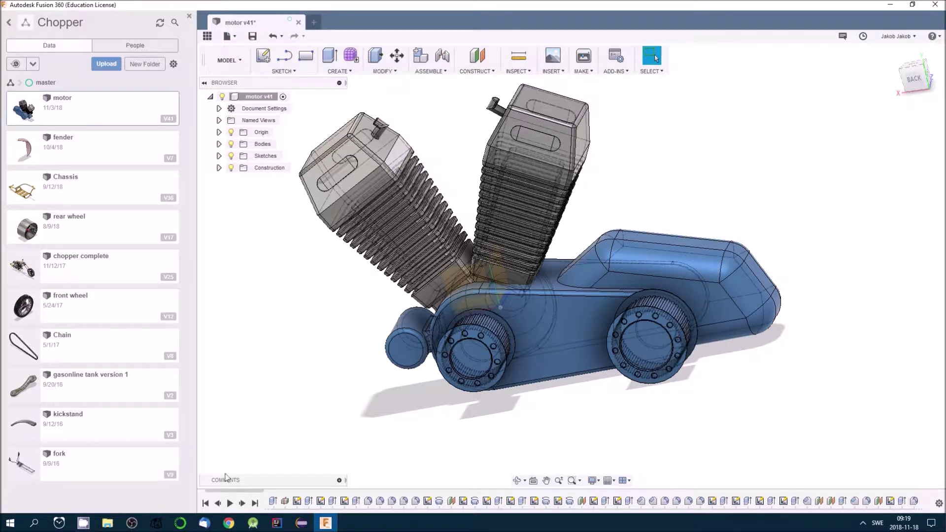
pyautogui.click(242, 503)
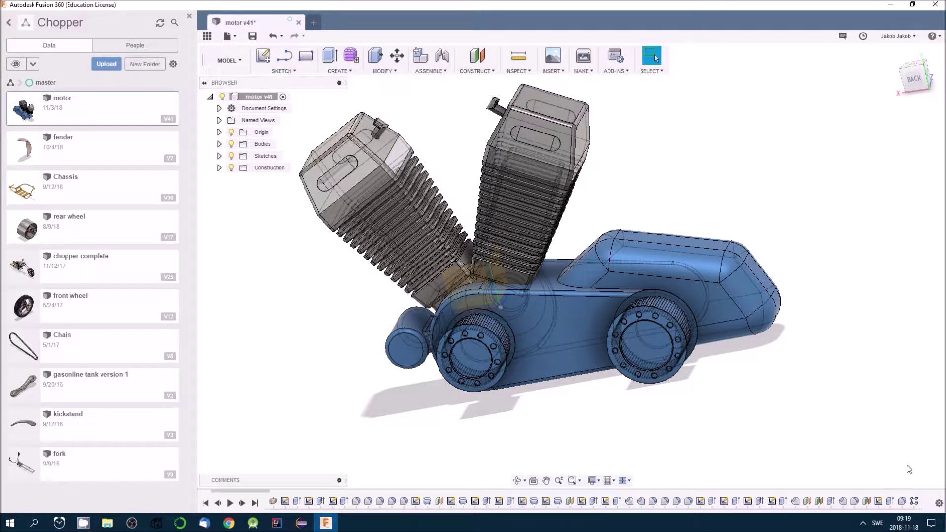
pyautogui.keyDown('shift'); pyautogui.moveTo(913, 454); pyautogui.dragTo(780, 390, button='middle'); pyautogui.keyUp('shift')
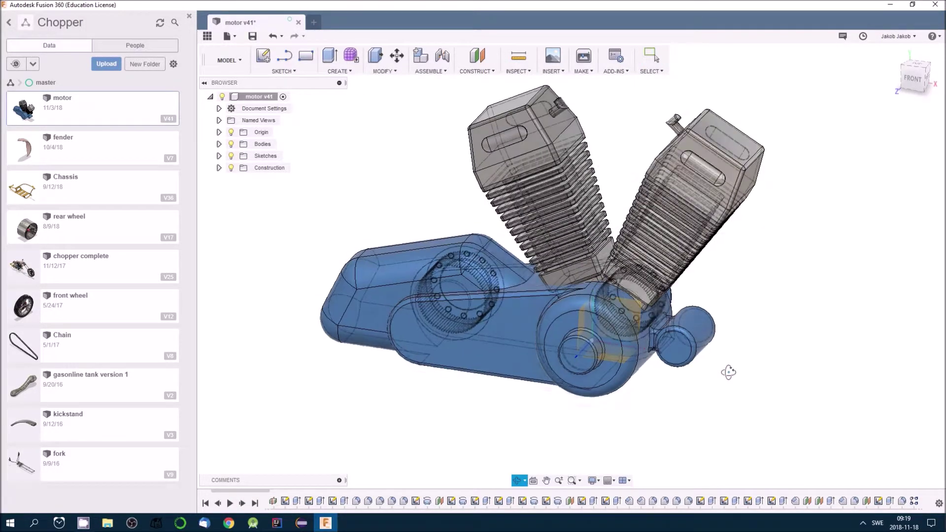
pyautogui.rightClick(915, 503)
pyautogui.click(894, 416)
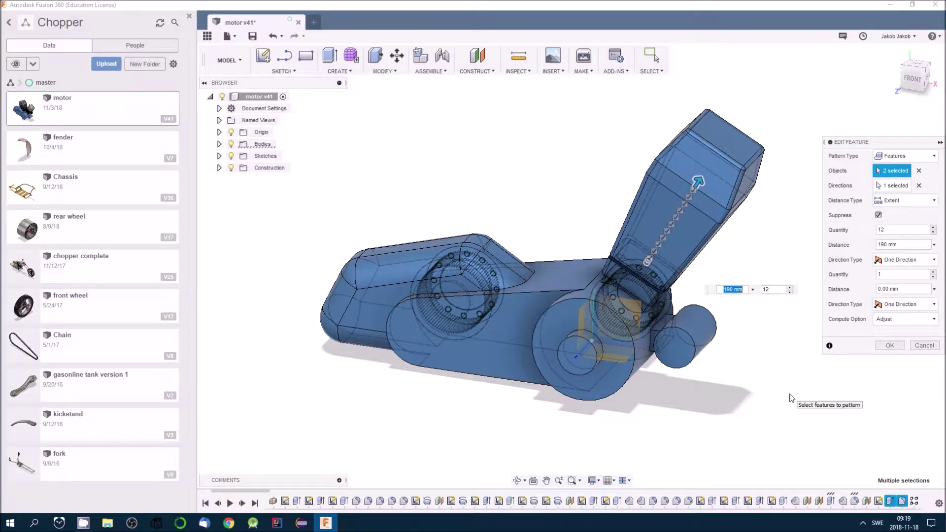
pyautogui.click(925, 346)
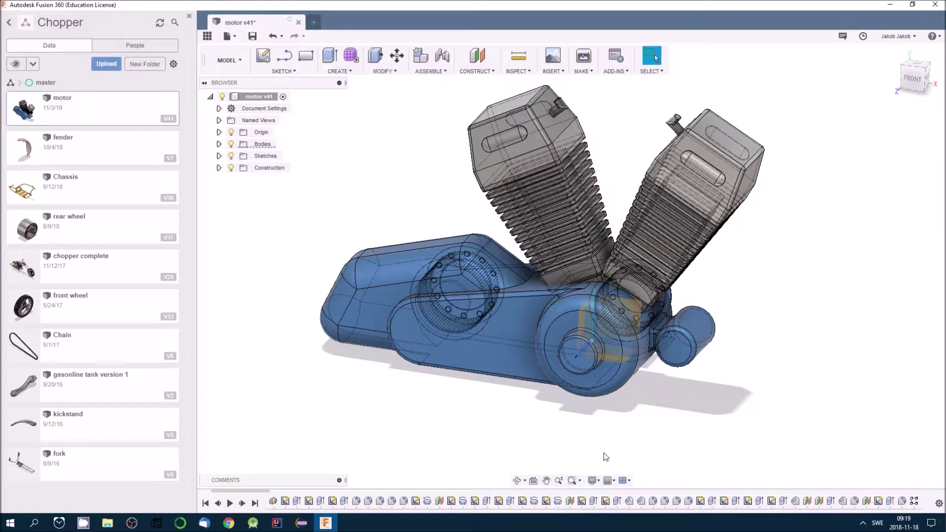
pyautogui.moveTo(243, 491); pyautogui.dragTo(616, 504)
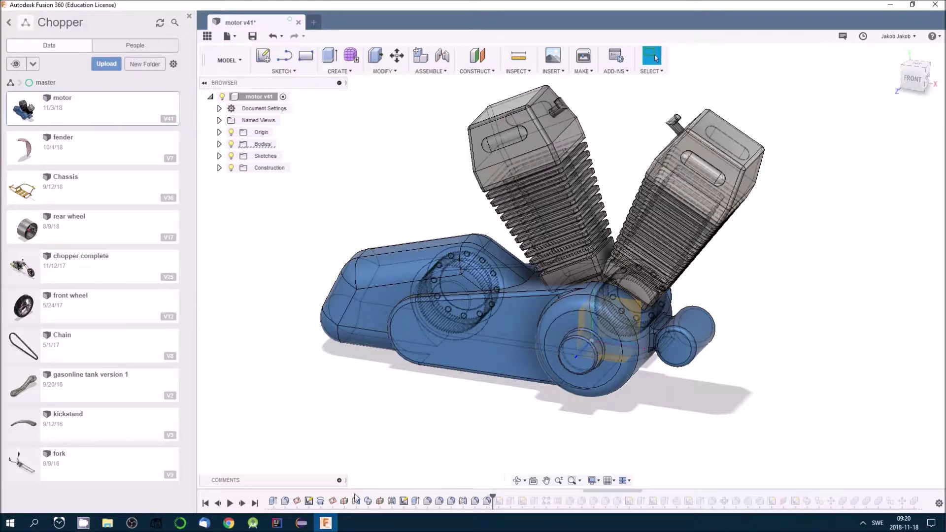
# Roll the history back to Sketch24, edit it, and hide Body1, Body3 and Body5.
pyautogui.click(240, 504)
pyautogui.rightClick(499, 501)
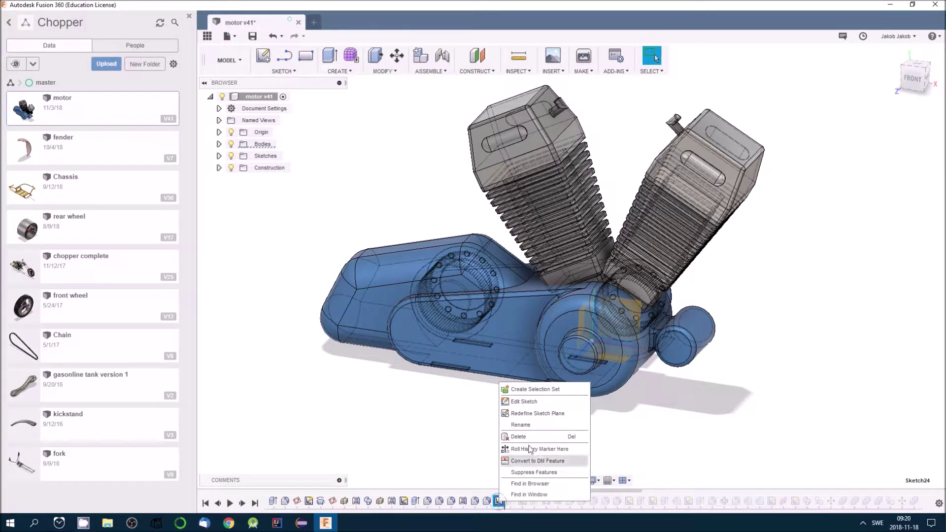
pyautogui.click(524, 402)
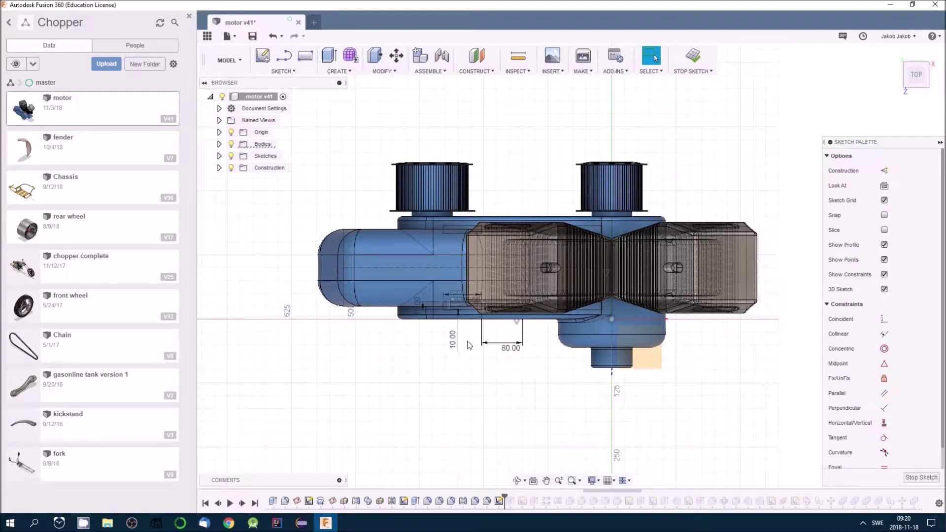
pyautogui.click(219, 144)
pyautogui.click(239, 156)
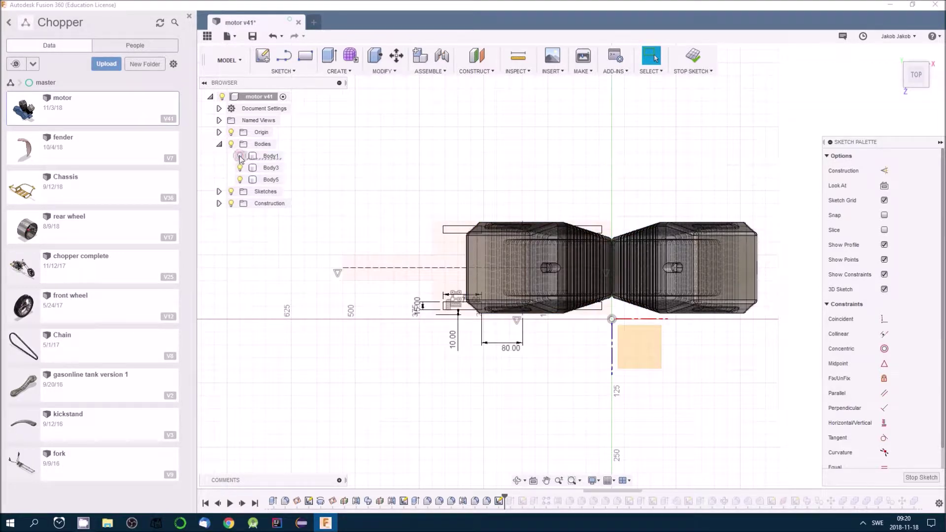
pyautogui.click(240, 168)
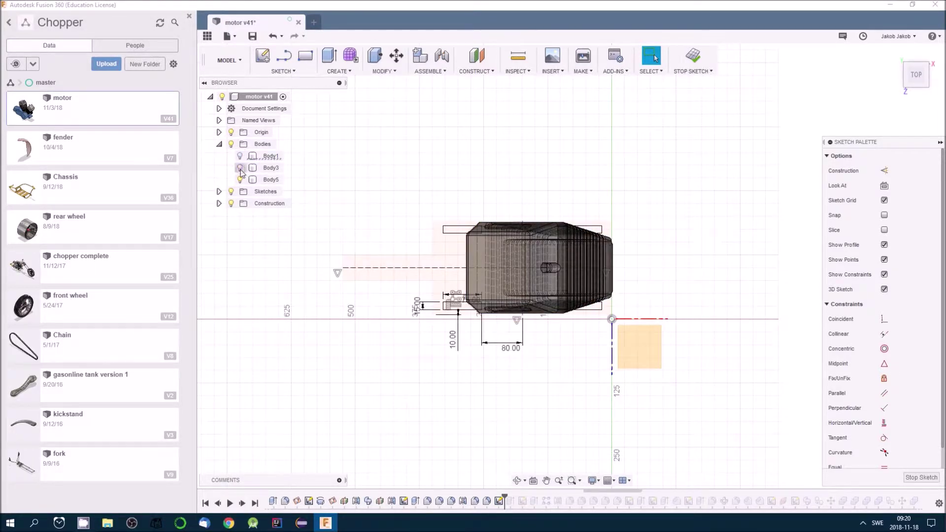
pyautogui.click(240, 180)
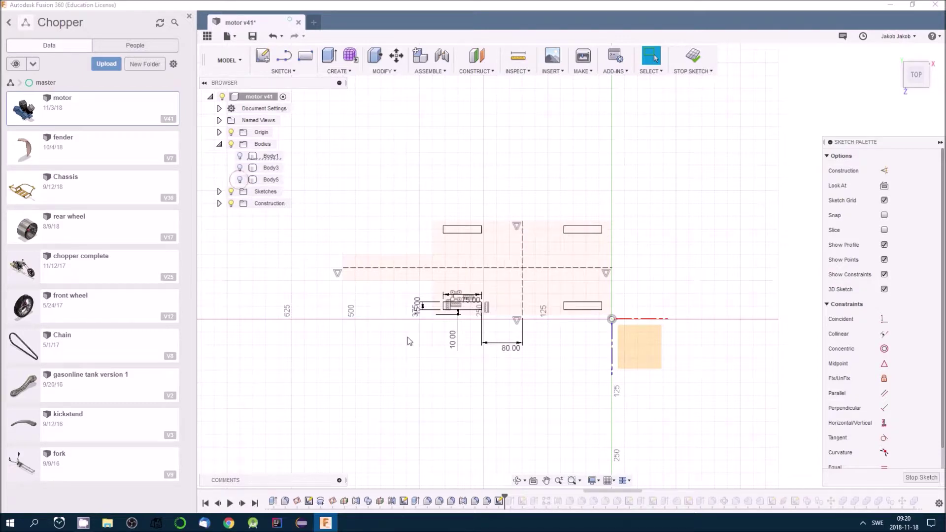
# Move the 75.00 dimension up and to the left, then finish Sketch24.
pyautogui.scroll(3, 559, 257)
pyautogui.click(556, 257)
pyautogui.scroll(-2, 540, 276)
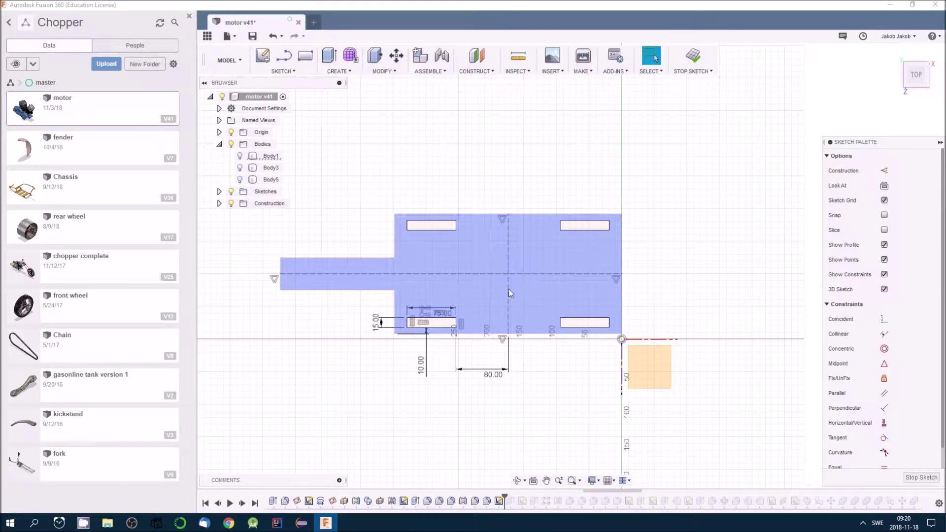
pyautogui.press('Escape')
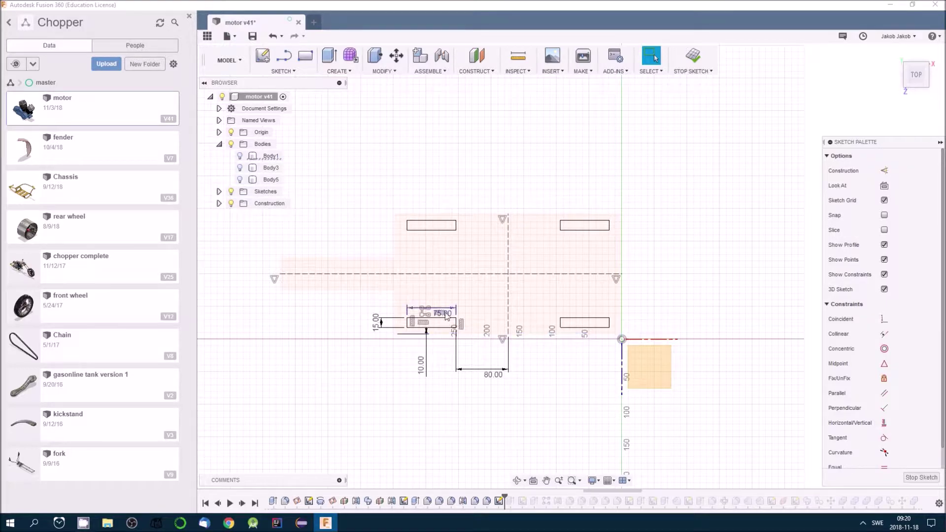
pyautogui.moveTo(444, 314)
pyautogui.mouseDown()
pyautogui.moveTo(376, 299)
pyautogui.moveTo(368, 350)
pyautogui.mouseUp()
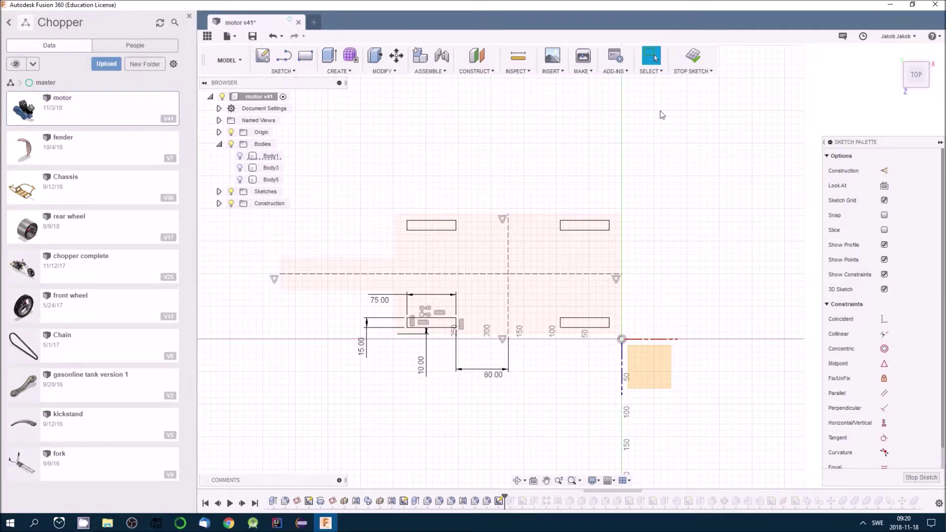
pyautogui.click(696, 71)
pyautogui.click(695, 82)
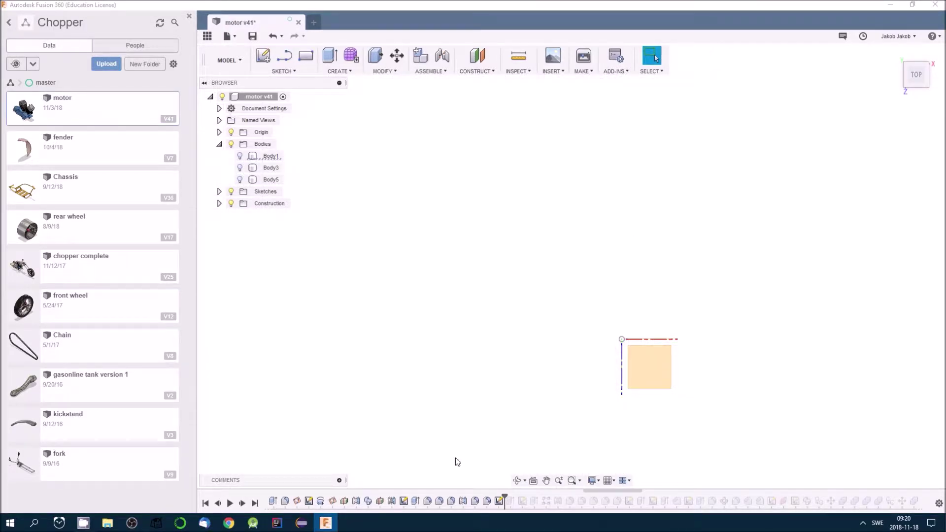
# Show Body1, Body3 and Body5 again and step the history forward to Extrude17.
pyautogui.click(239, 156)
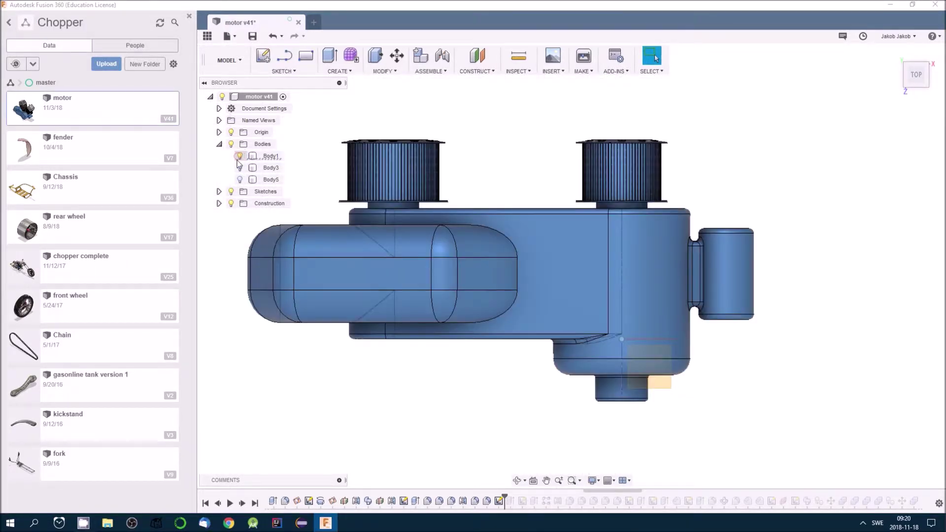
pyautogui.click(240, 167)
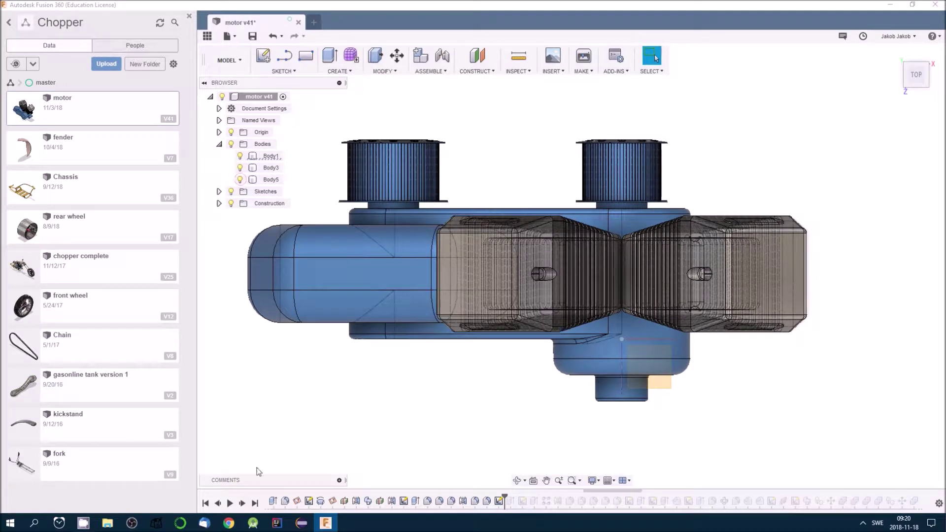
pyautogui.click(241, 504)
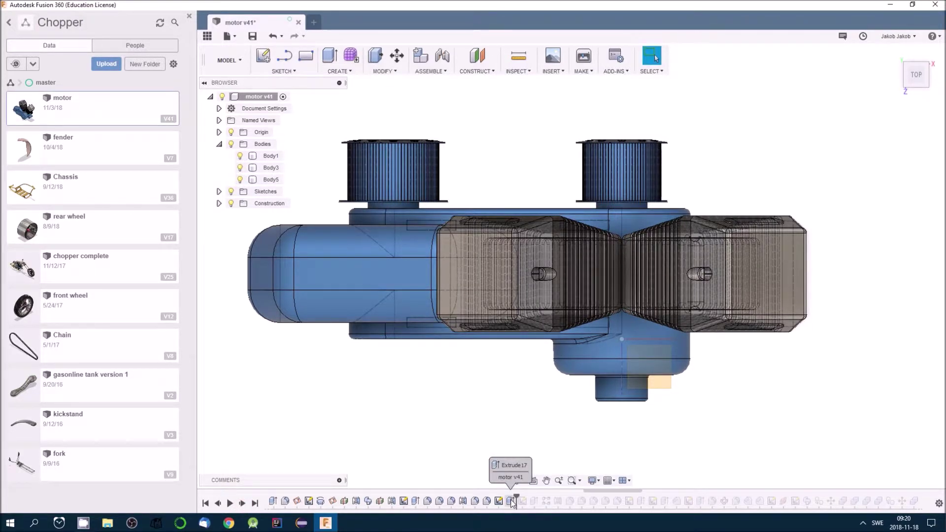
pyautogui.keyDown('shift'); pyautogui.moveTo(477, 414); pyautogui.dragTo(498, 302, button='middle'); pyautogui.keyUp('shift')
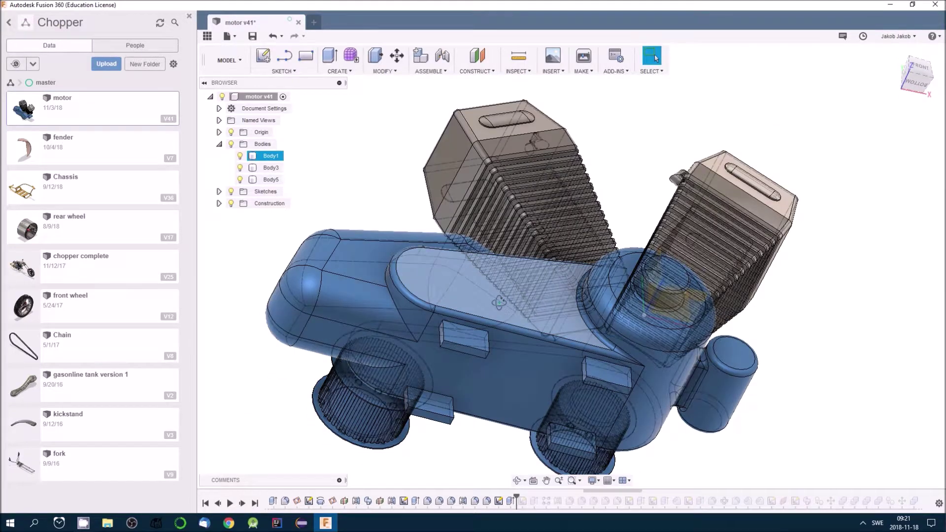
pyautogui.scroll(-5, 536, 315)
pyautogui.moveTo(542, 312)
pyautogui.keyDown('shift'); pyautogui.mouseDown(button='middle')
pyautogui.moveTo(542, 247)
pyautogui.moveTo(588, 251)
pyautogui.mouseUp(button='middle'); pyautogui.keyUp('shift')
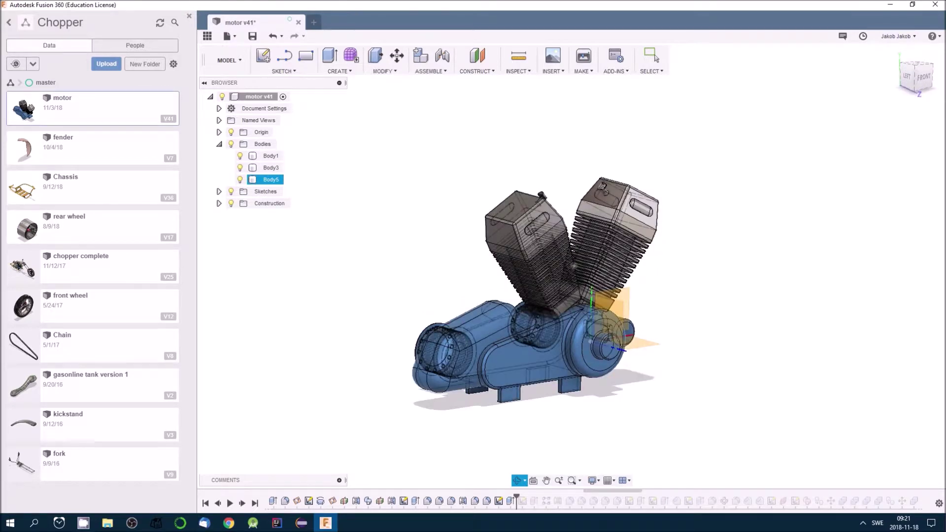
# Review the 45 mm feet extrusion settings unchanged, then advance the history to Sketch25.
pyautogui.rightClick(510, 502)
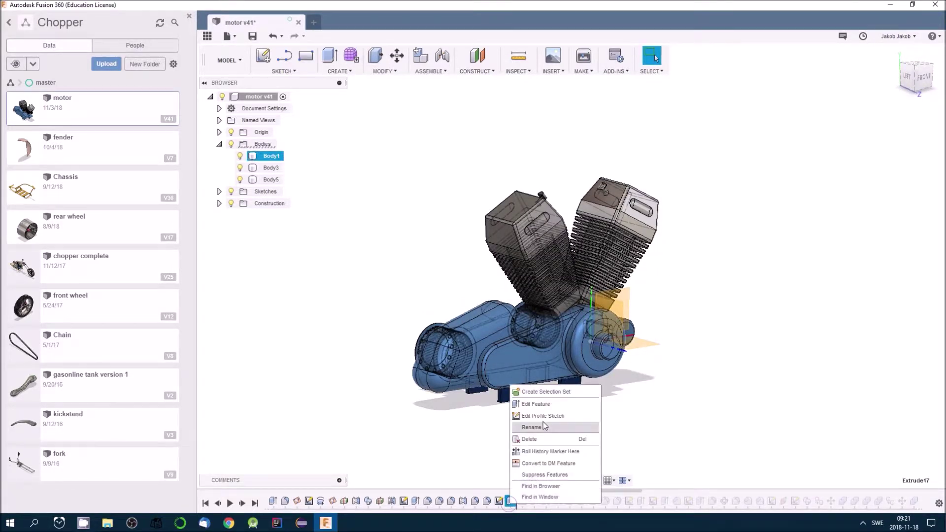
pyautogui.press('Escape')
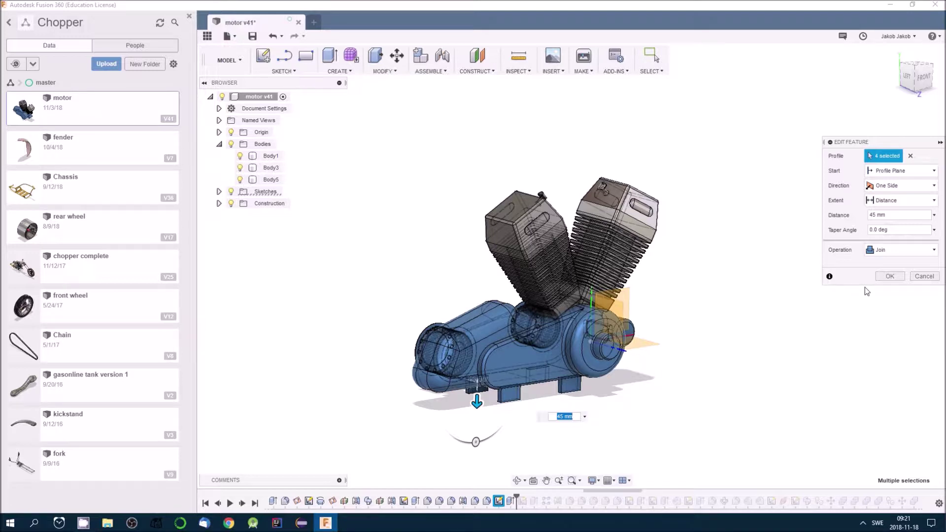
pyautogui.click(925, 277)
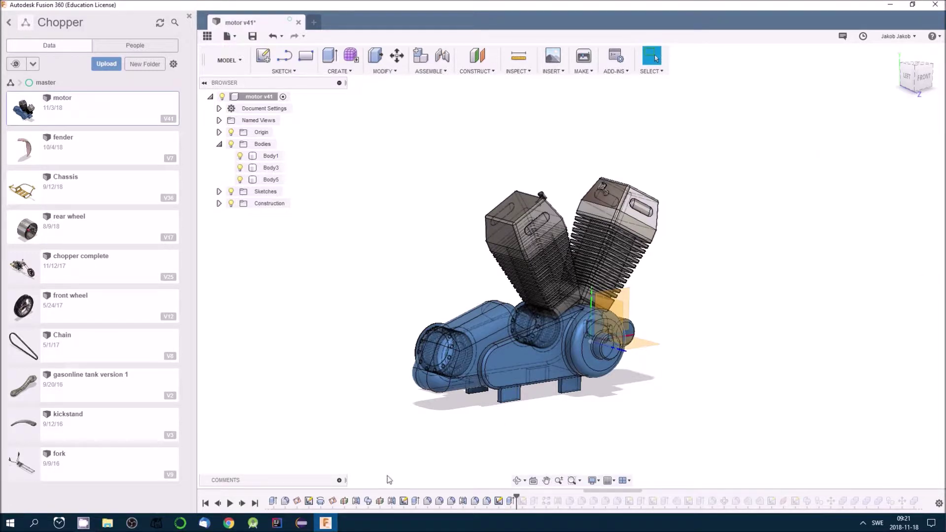
pyautogui.click(242, 502)
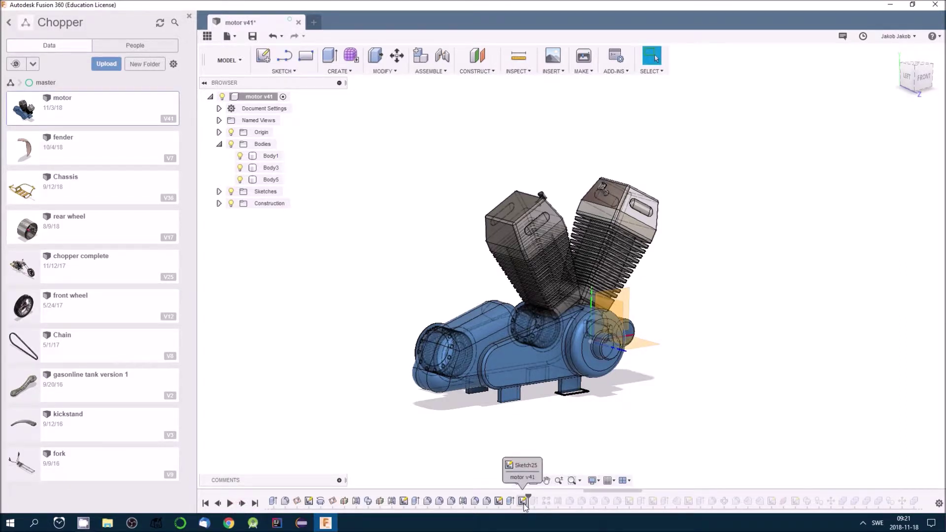
# Edit Sketch25 and hide Body1, Body3 and Body5 to expose the foot rectangle.
pyautogui.rightClick(523, 502)
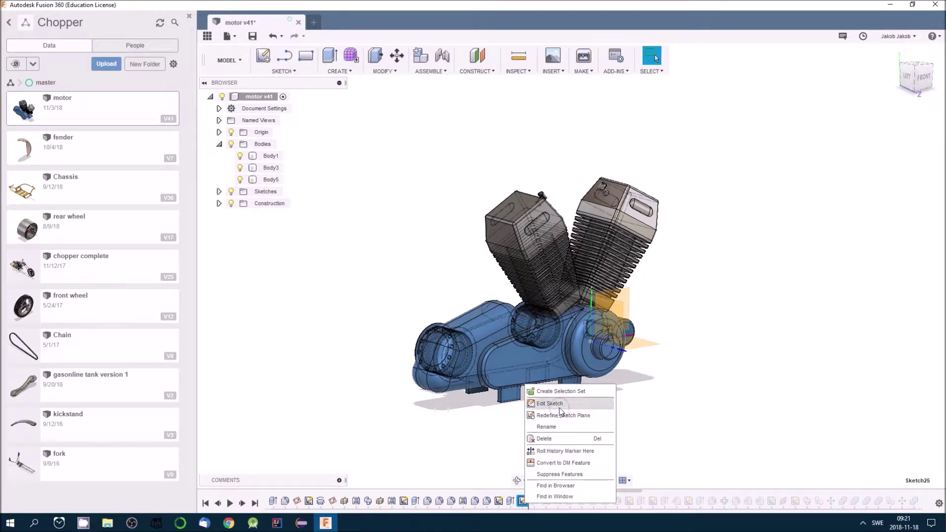
pyautogui.click(560, 404)
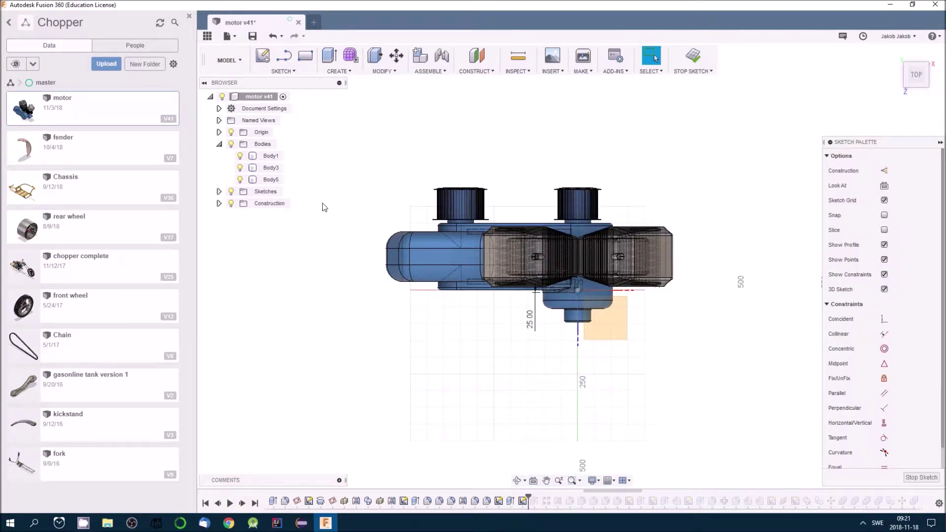
pyautogui.click(240, 156)
pyautogui.click(240, 168)
pyautogui.click(240, 180)
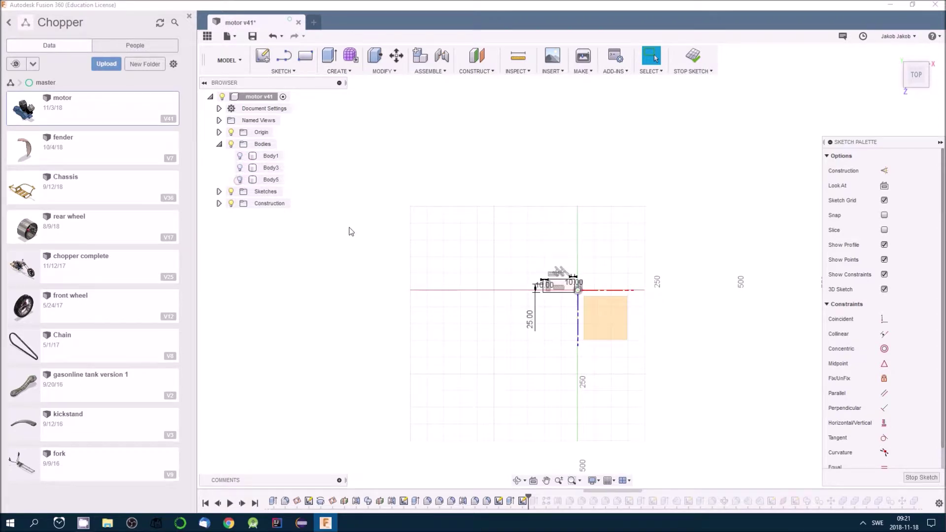
pyautogui.scroll(3, 572, 291)
pyautogui.scroll(3, 566, 293)
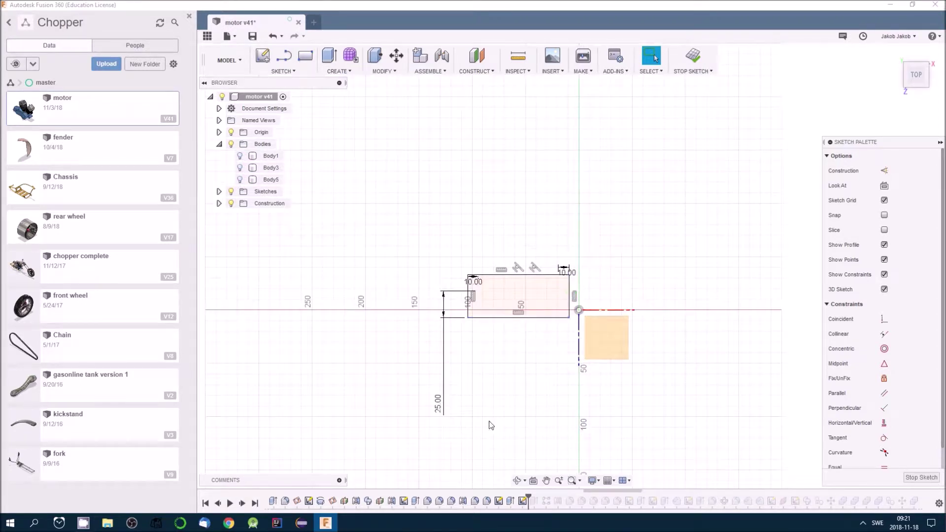
# Move both 10.00 dimensions and the 25.00 dimension outside the rectangle, then finish the sketch.
pyautogui.click(508, 301)
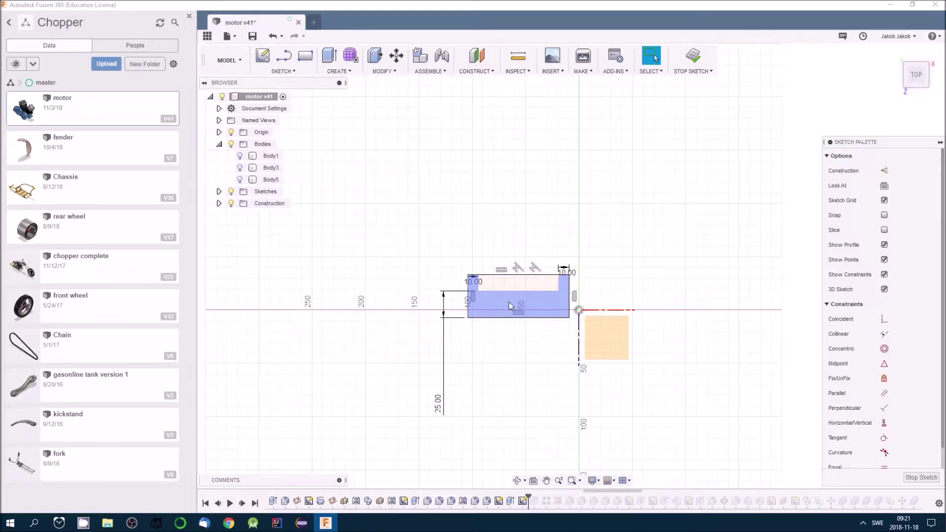
pyautogui.click(468, 304)
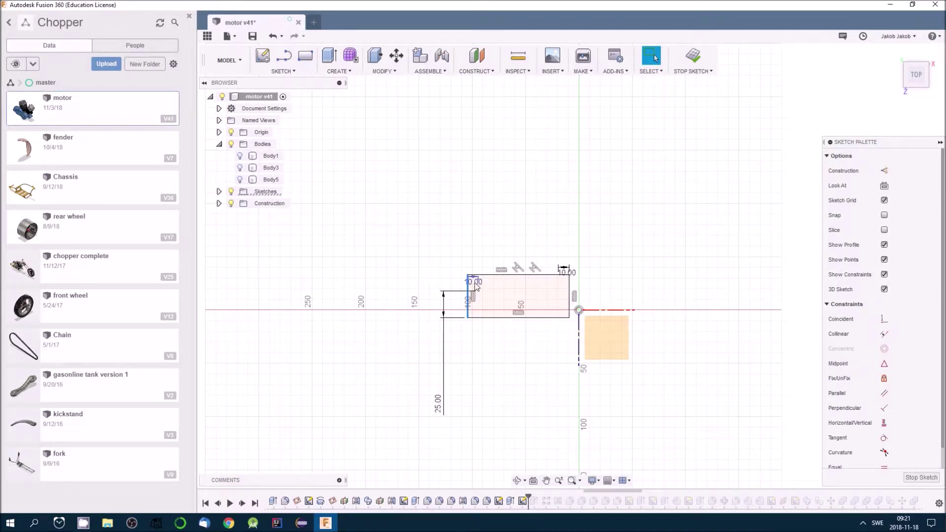
pyautogui.moveTo(476, 285); pyautogui.dragTo(478, 252)
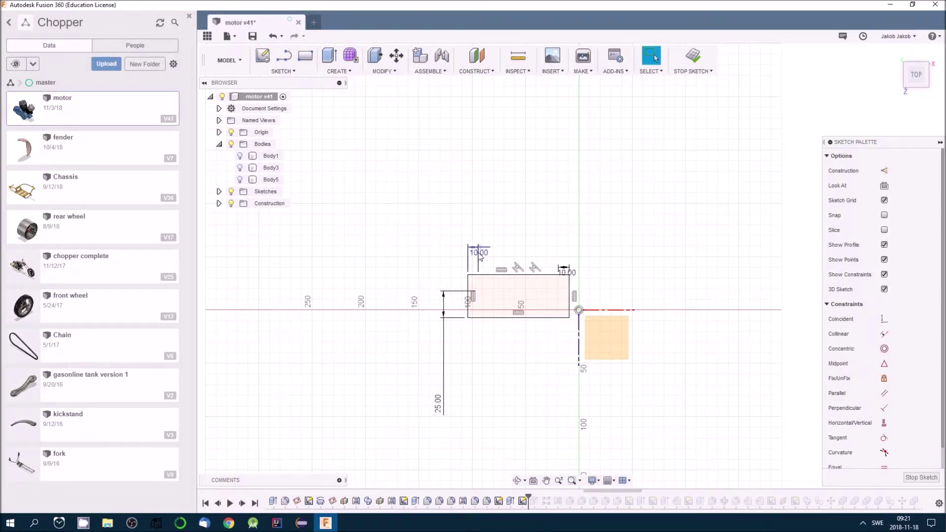
pyautogui.scroll(3, 469, 309)
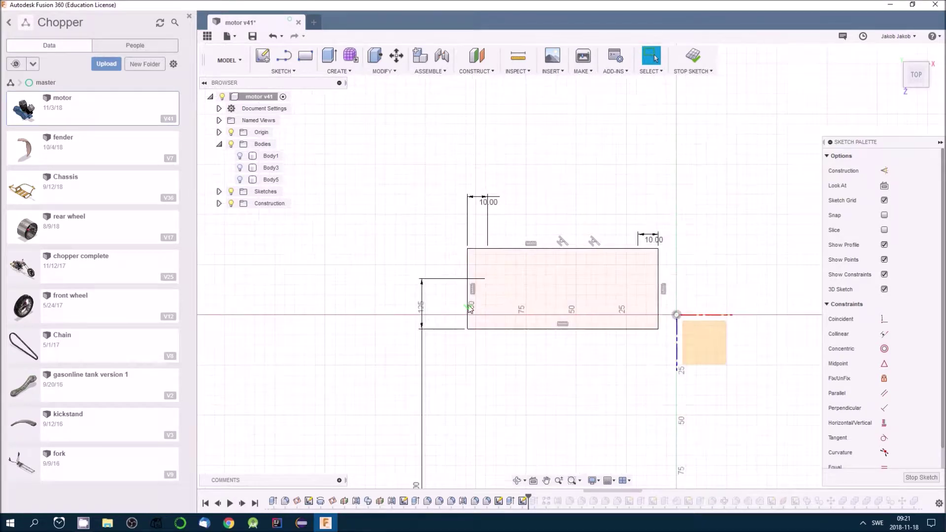
pyautogui.scroll(-2, 495, 334)
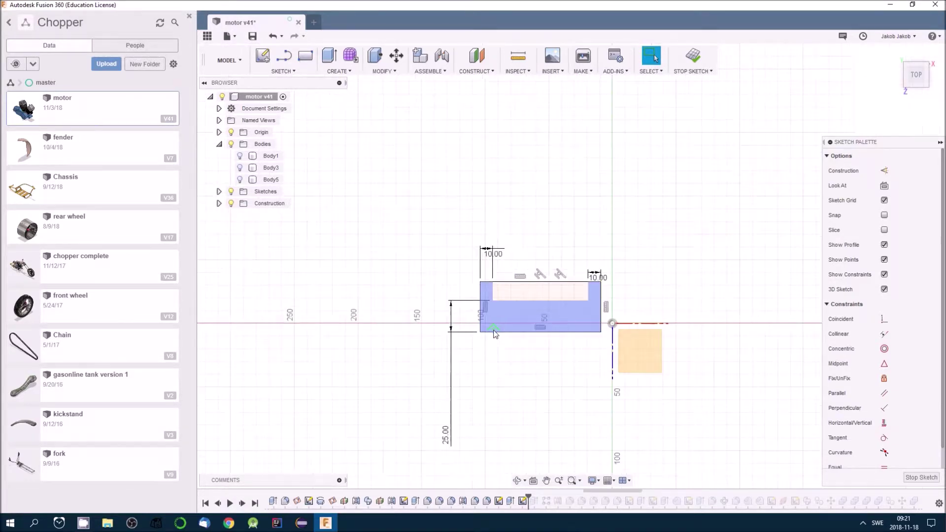
pyautogui.moveTo(445, 440); pyautogui.dragTo(450, 365)
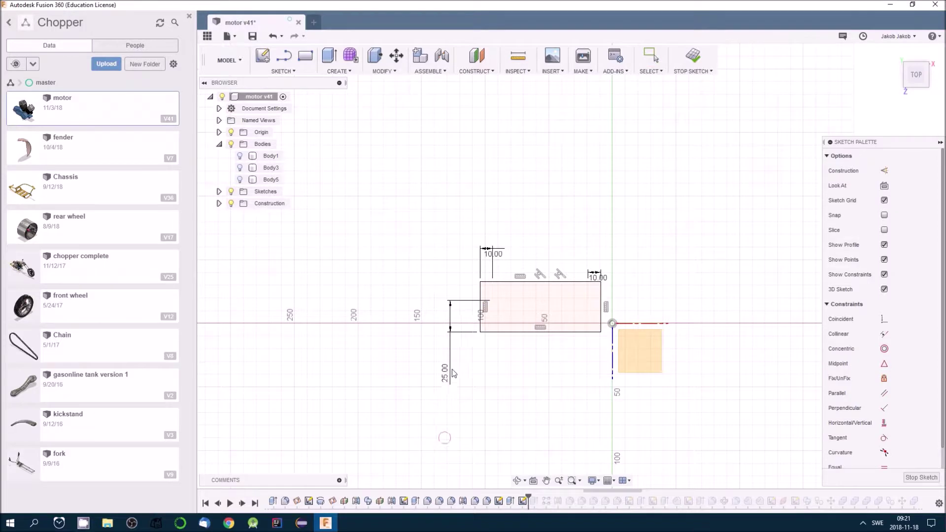
pyautogui.moveTo(607, 280); pyautogui.dragTo(620, 253)
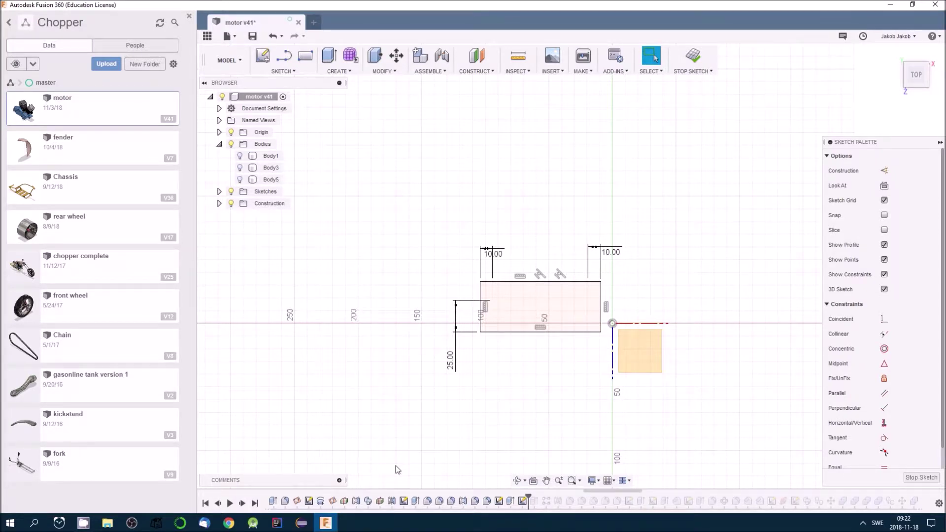
pyautogui.click(693, 58)
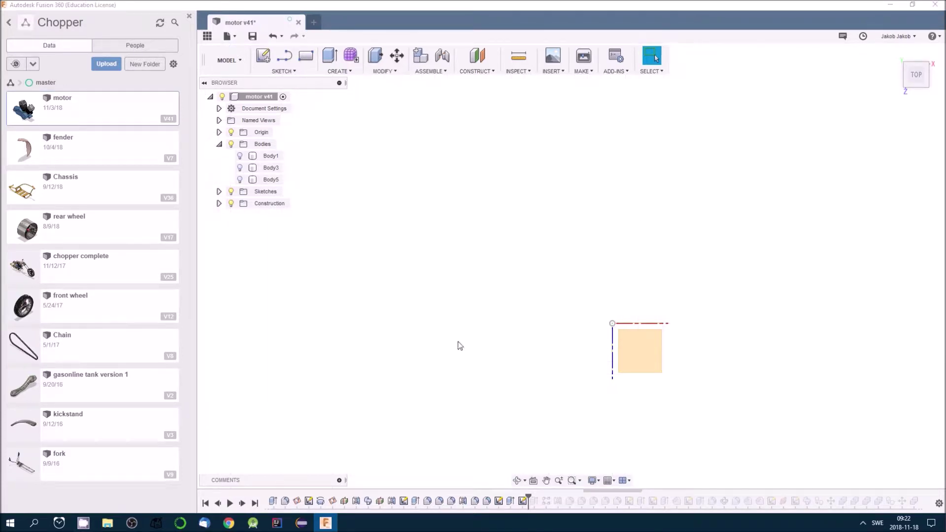
# Show Body1, Body3 and Body5 again and view the crankcase from below.
pyautogui.click(240, 156)
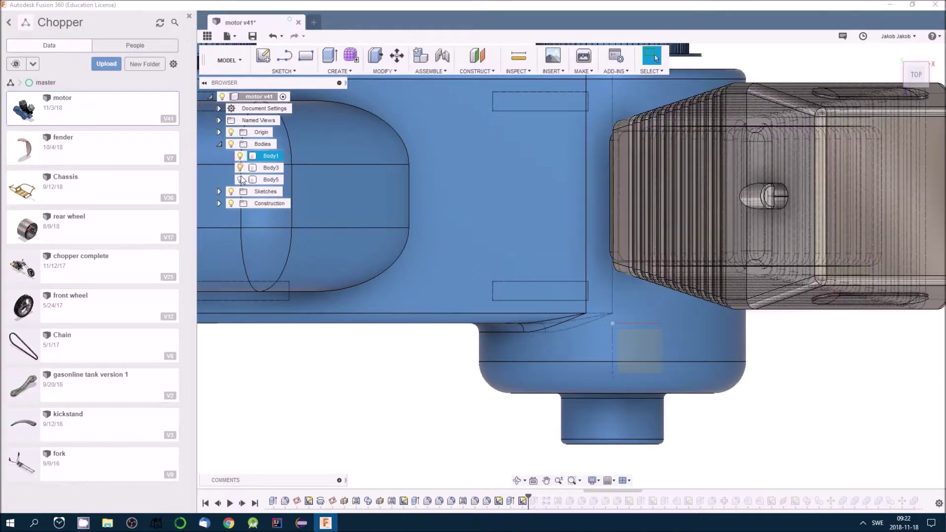
pyautogui.click(240, 179)
pyautogui.scroll(-3, 458, 400)
pyautogui.scroll(-2, 458, 400)
pyautogui.moveTo(458, 400)
pyautogui.keyDown('shift'); pyautogui.mouseDown(button='middle')
pyautogui.moveTo(514, 293)
pyautogui.moveTo(497, 340)
pyautogui.moveTo(584, 418)
pyautogui.mouseUp(button='middle'); pyautogui.keyUp('shift')
pyautogui.scroll(-2, 584, 418)
pyautogui.scroll(4, 581, 417)
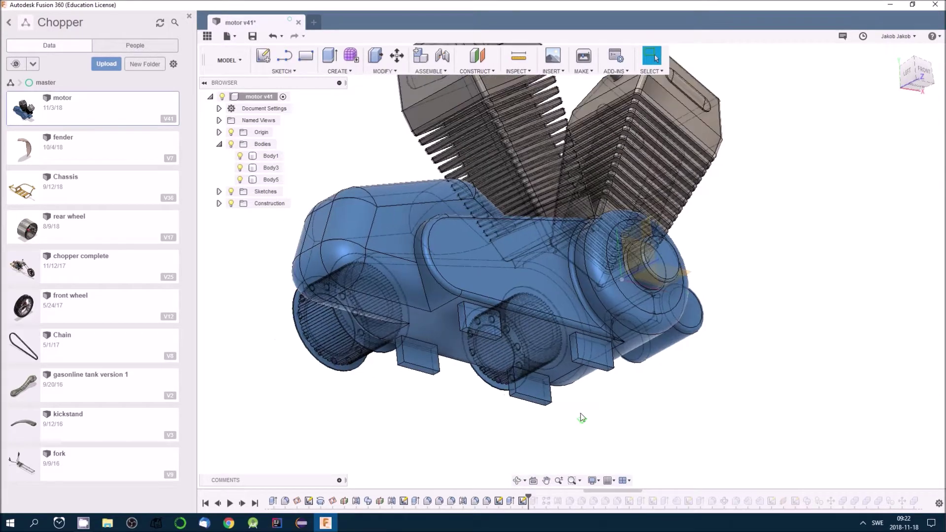
pyautogui.scroll(1, 583, 418)
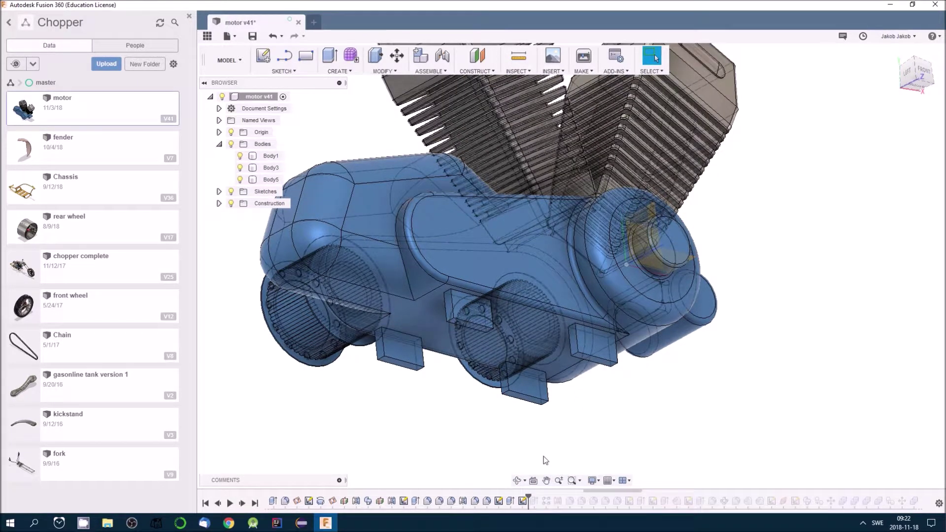
# Advance the timeline to Extrude18 and bring up its feature options.
pyautogui.click(242, 503)
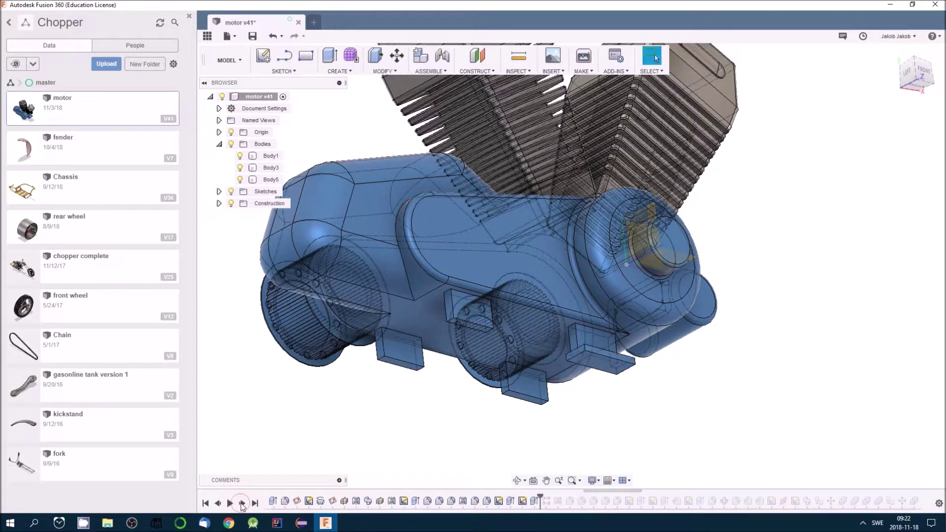
pyautogui.keyDown('shift'); pyautogui.moveTo(714, 391); pyautogui.dragTo(713, 435, button='middle'); pyautogui.keyUp('shift')
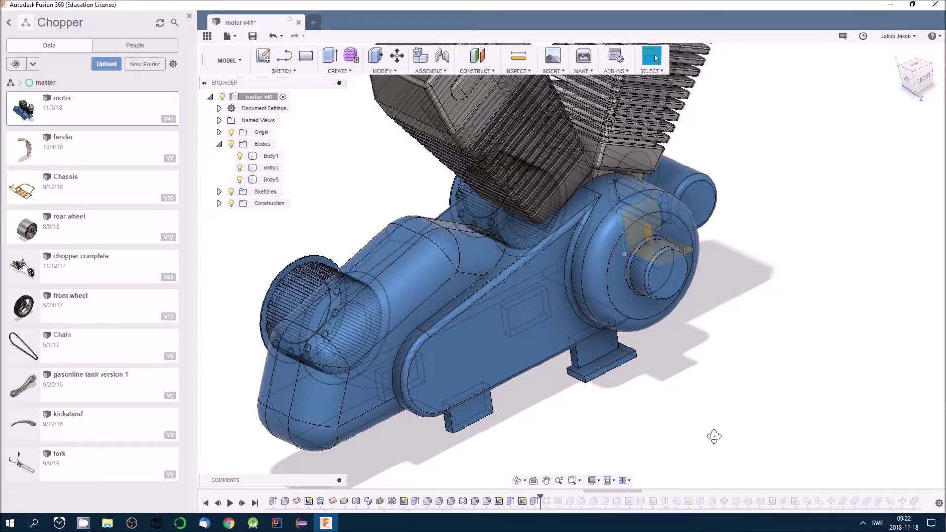
pyautogui.rightClick(534, 502)
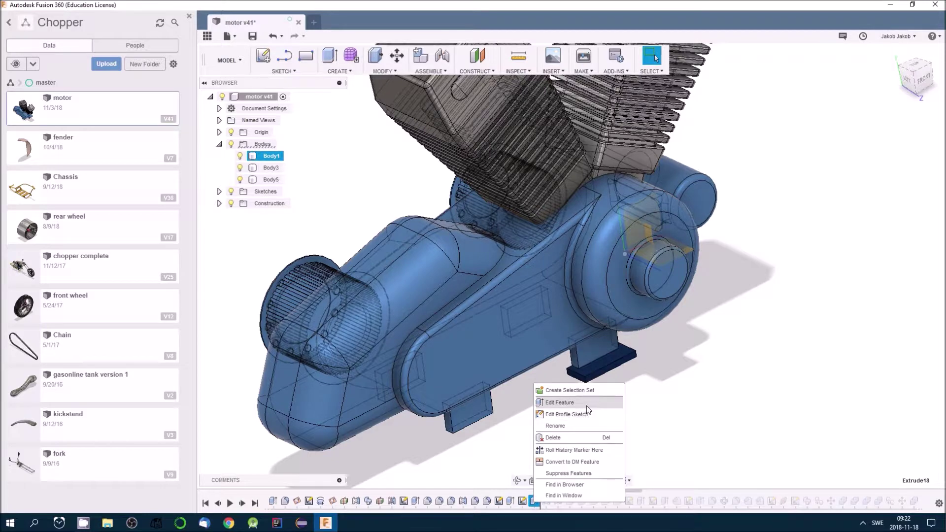
pyautogui.click(586, 404)
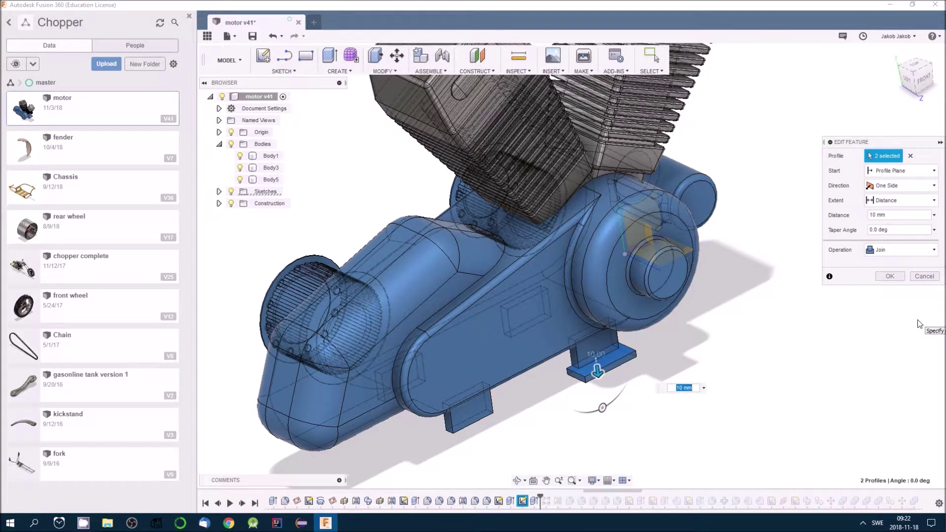
pyautogui.click(926, 277)
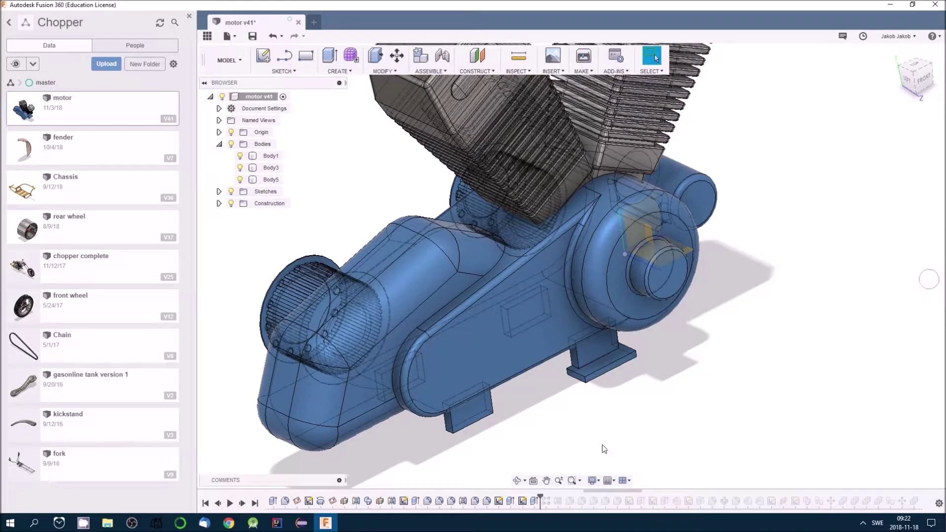
# Advance to R-Pattern2 and review its two-copy, 235 mm foot pattern without changes.
pyautogui.click(242, 503)
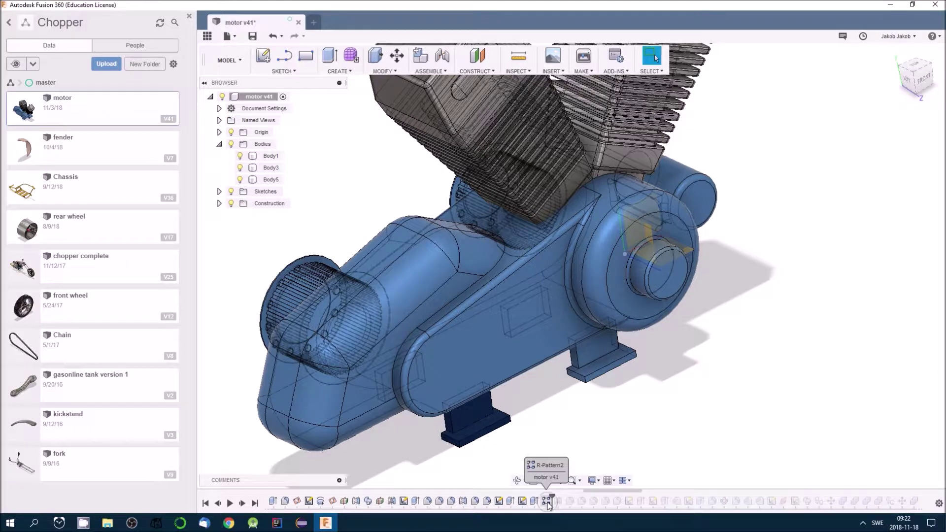
pyautogui.rightClick(547, 502)
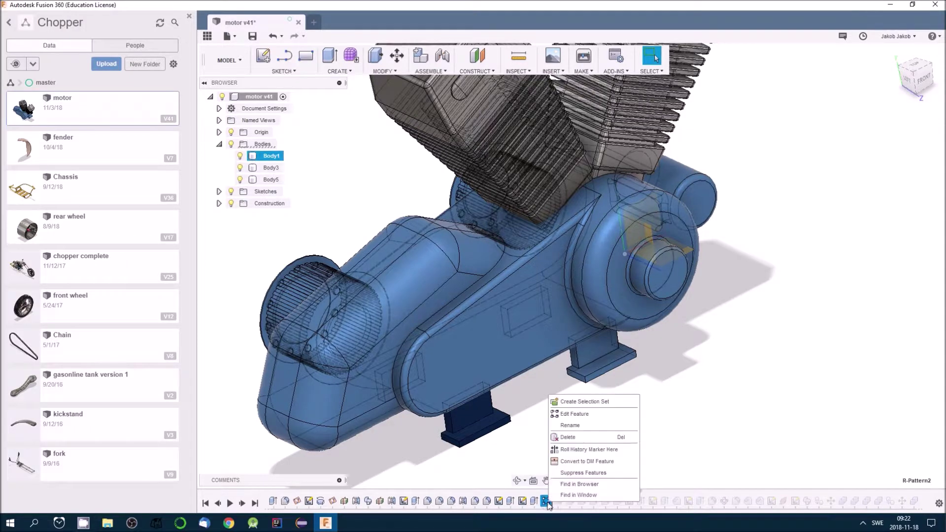
pyautogui.click(576, 414)
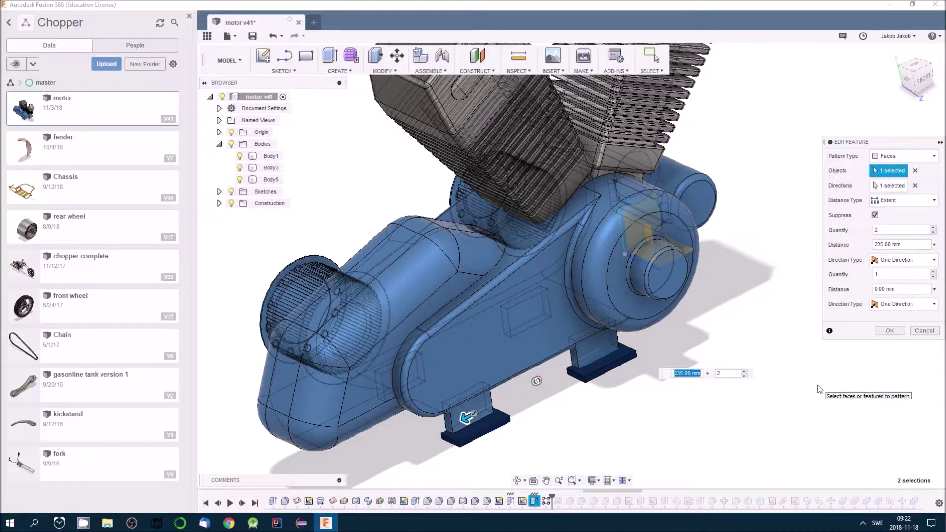
pyautogui.press('Tab')
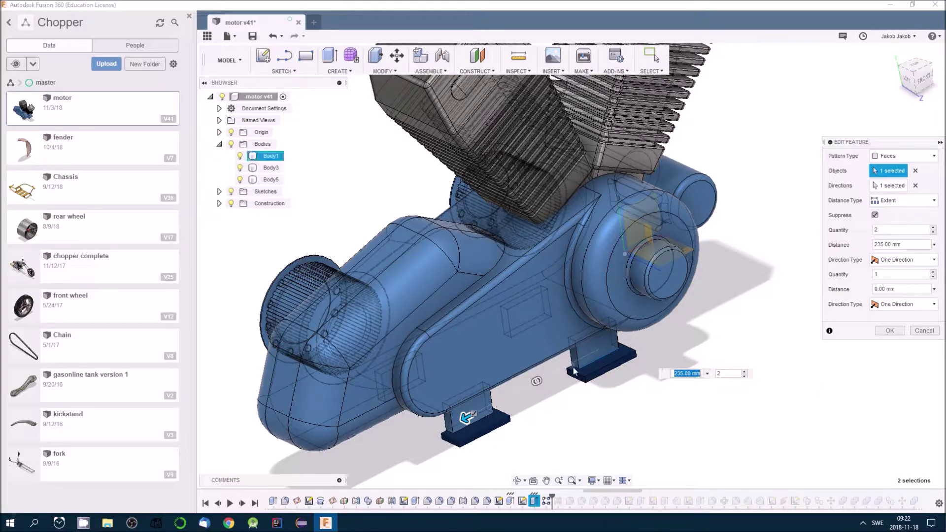
pyautogui.write('5')
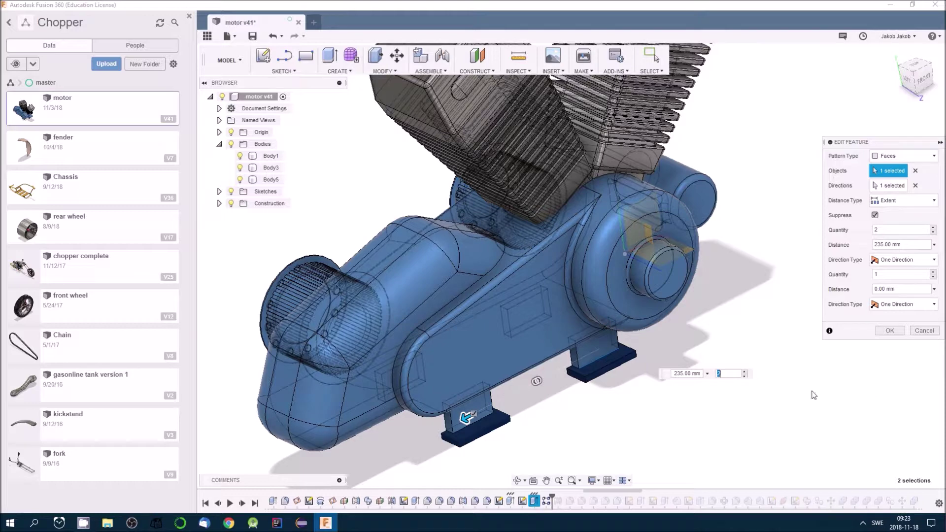
pyautogui.click(925, 331)
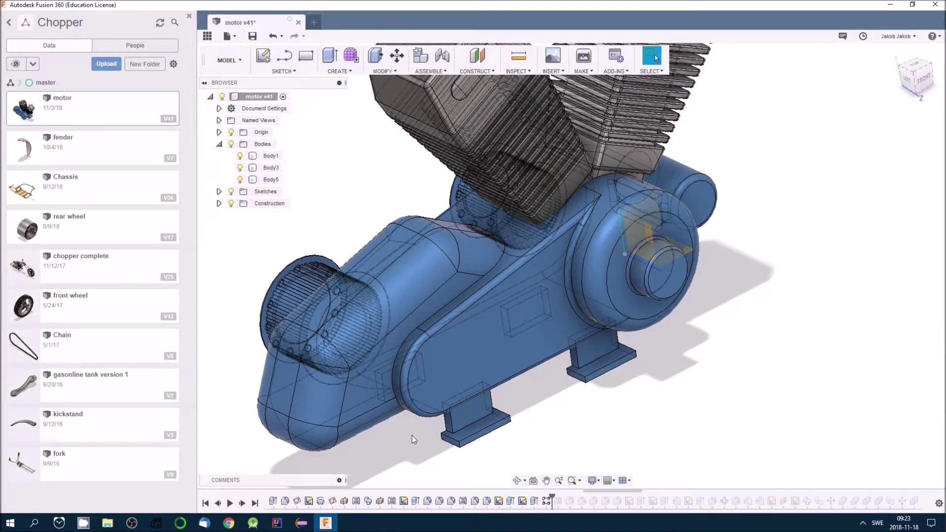
# Step the timeline forward six features through the foot-bracket fillets to Sketch26.
pyautogui.click(242, 503)
pyautogui.moveTo(731, 410)
pyautogui.keyDown('shift'); pyautogui.mouseDown(button='middle')
pyautogui.moveTo(590, 446)
pyautogui.moveTo(601, 469)
pyautogui.mouseUp(button='middle'); pyautogui.keyUp('shift')
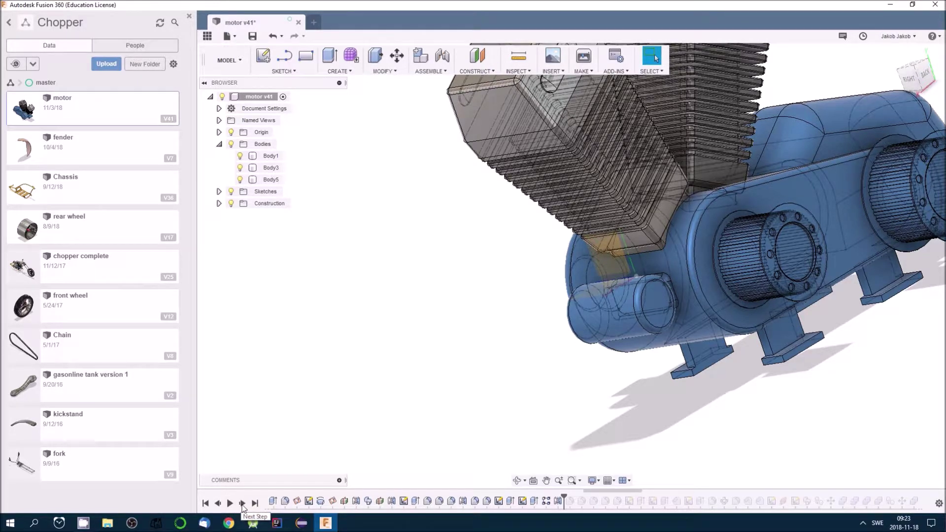
pyautogui.click(242, 504)
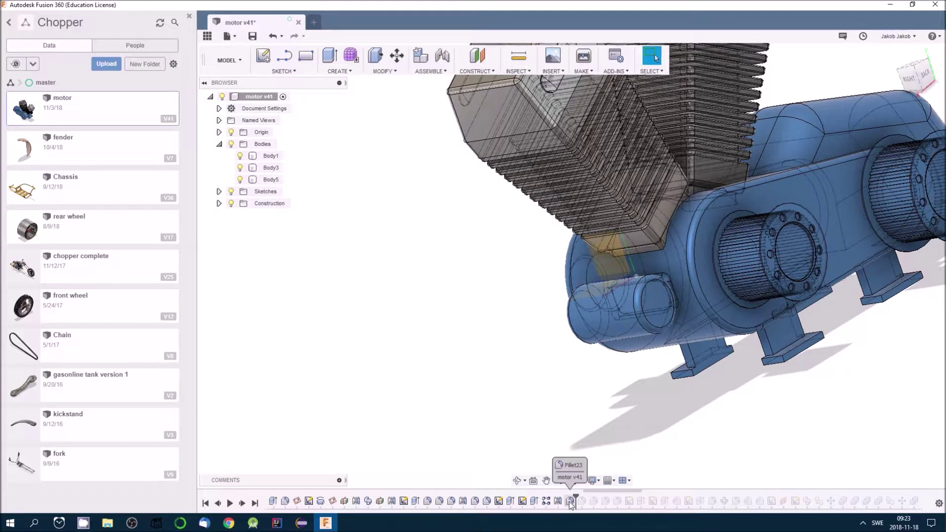
pyautogui.press('F6')
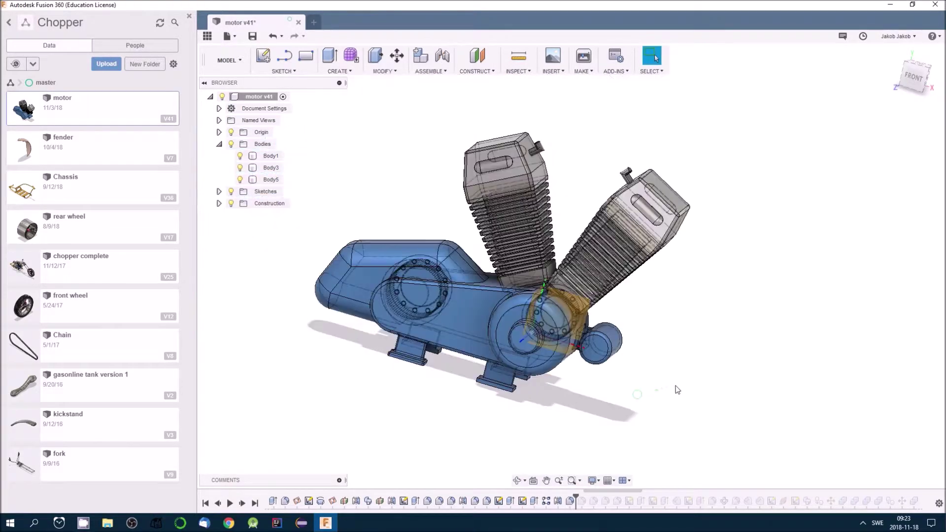
pyautogui.scroll(3, 514, 418)
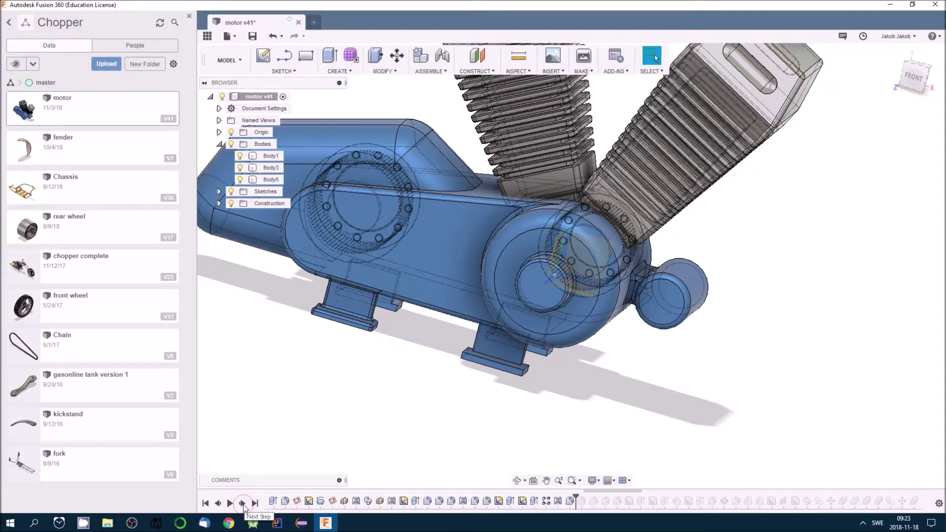
pyautogui.click(242, 504)
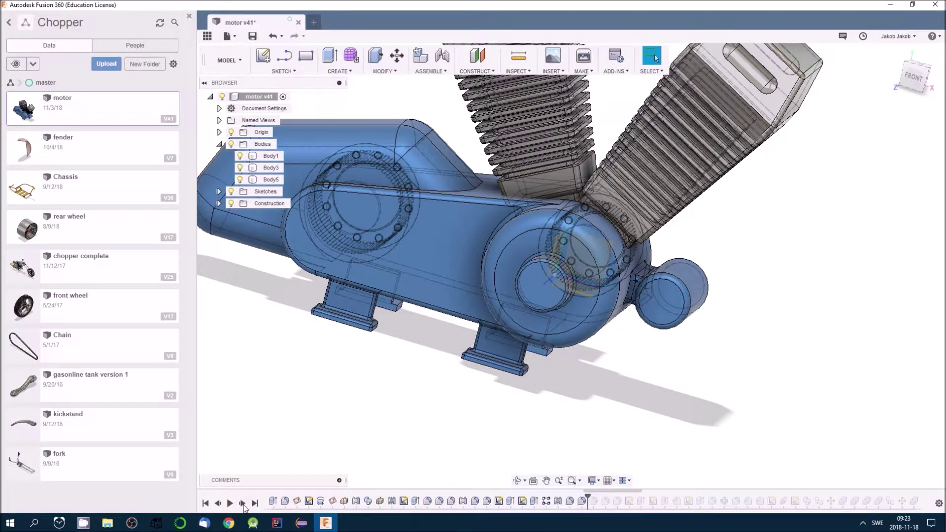
pyautogui.click(242, 504)
pyautogui.click(242, 504)
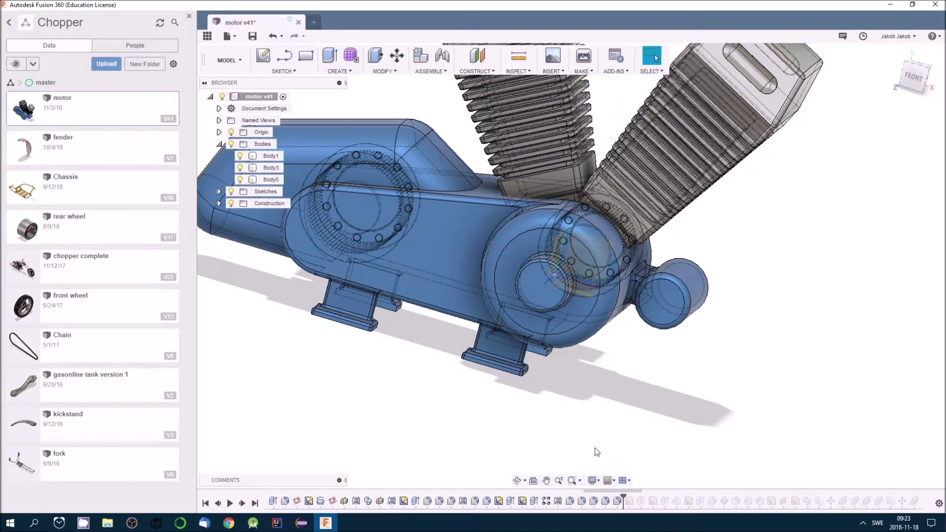
pyautogui.click(242, 503)
# Edit Sketch26 and orbit the motor to inspect the Ø40 circle on the crankcase.
pyautogui.rightClick(630, 501)
pyautogui.click(658, 403)
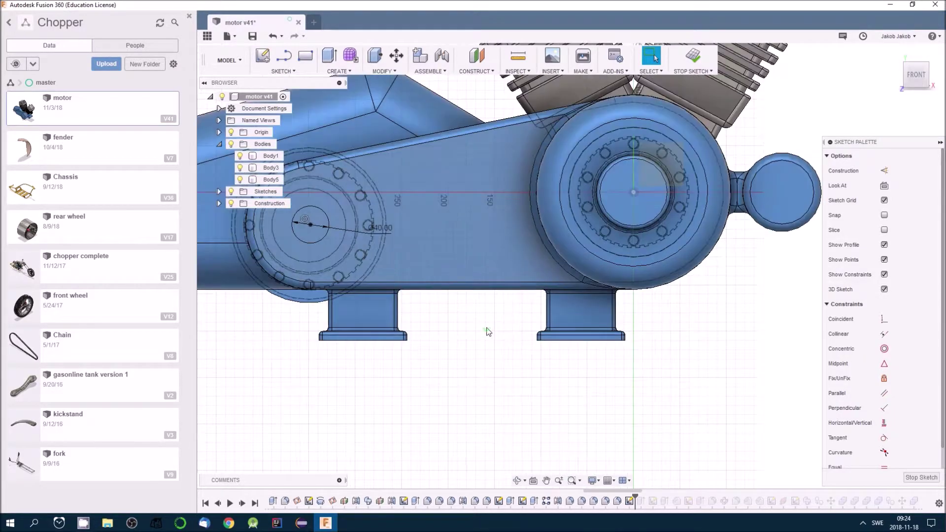
pyautogui.scroll(-2, 486, 332)
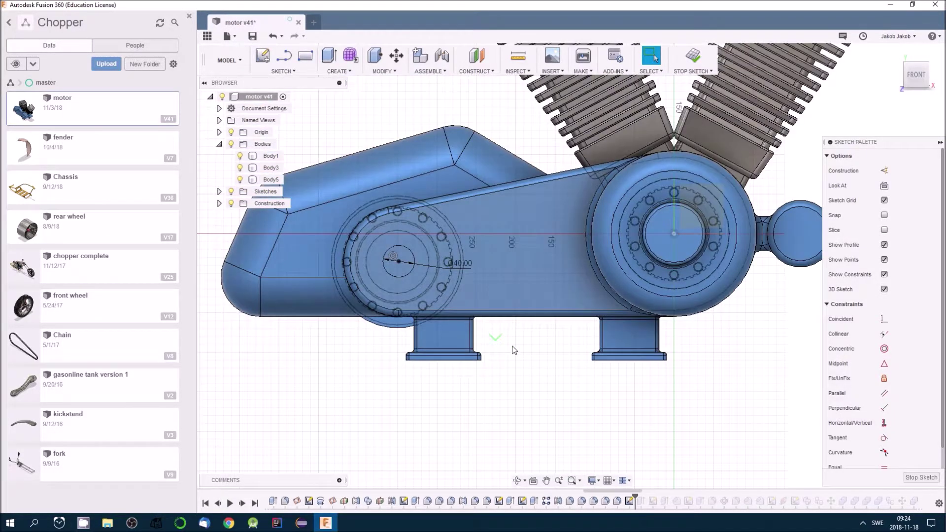
pyautogui.moveTo(535, 365)
pyautogui.keyDown('shift'); pyautogui.mouseDown(button='middle')
pyautogui.moveTo(507, 384)
pyautogui.moveTo(519, 376)
pyautogui.mouseUp(button='middle'); pyautogui.keyUp('shift')
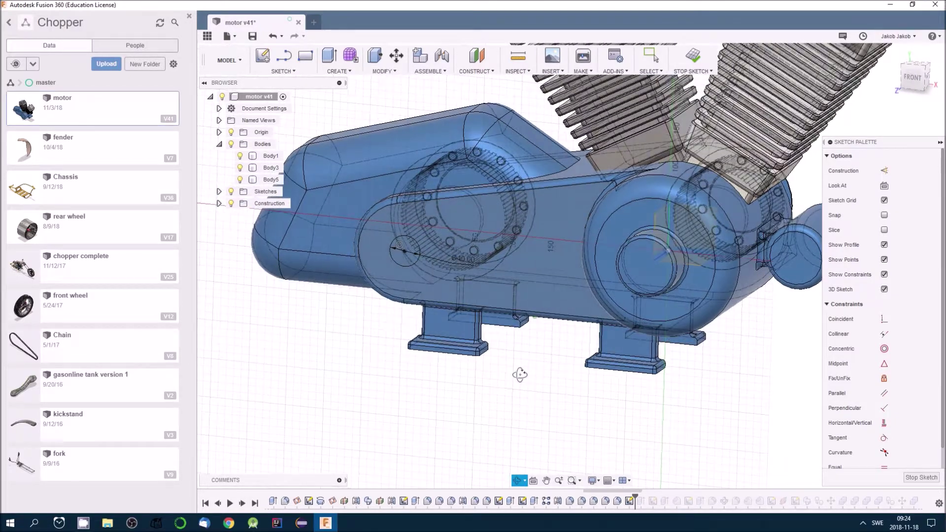
pyautogui.rightClick(630, 506)
pyautogui.click(555, 413)
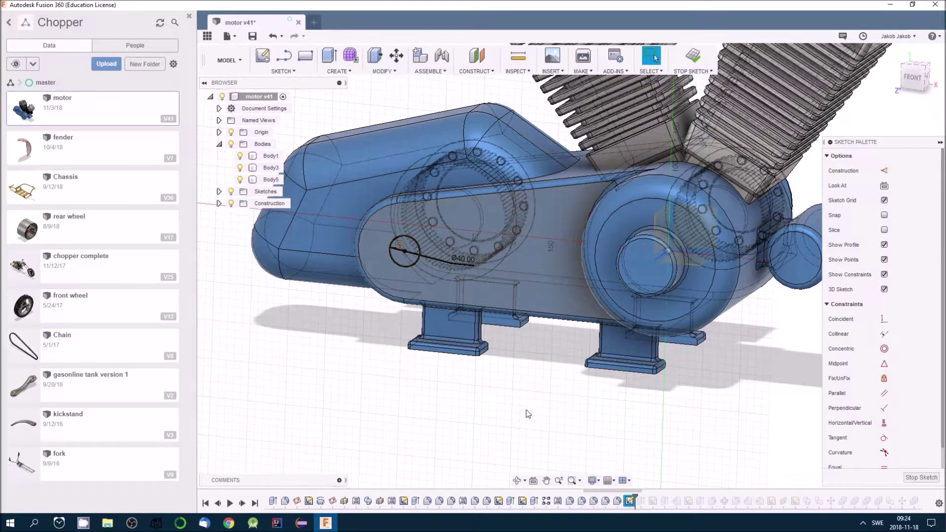
pyautogui.moveTo(511, 416)
pyautogui.keyDown('shift'); pyautogui.mouseDown(button='middle')
pyautogui.moveTo(604, 420)
pyautogui.moveTo(577, 427)
pyautogui.mouseUp(button='middle'); pyautogui.keyUp('shift')
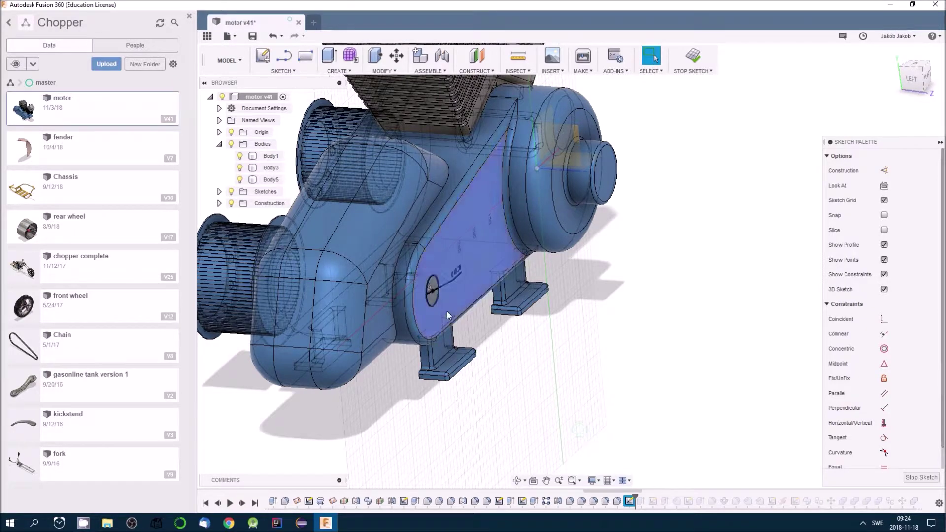
pyautogui.moveTo(657, 393)
pyautogui.keyDown('shift'); pyautogui.mouseDown(button='middle')
pyautogui.moveTo(540, 398)
pyautogui.moveTo(553, 408)
pyautogui.moveTo(578, 401)
pyautogui.mouseUp(button='middle'); pyautogui.keyUp('shift')
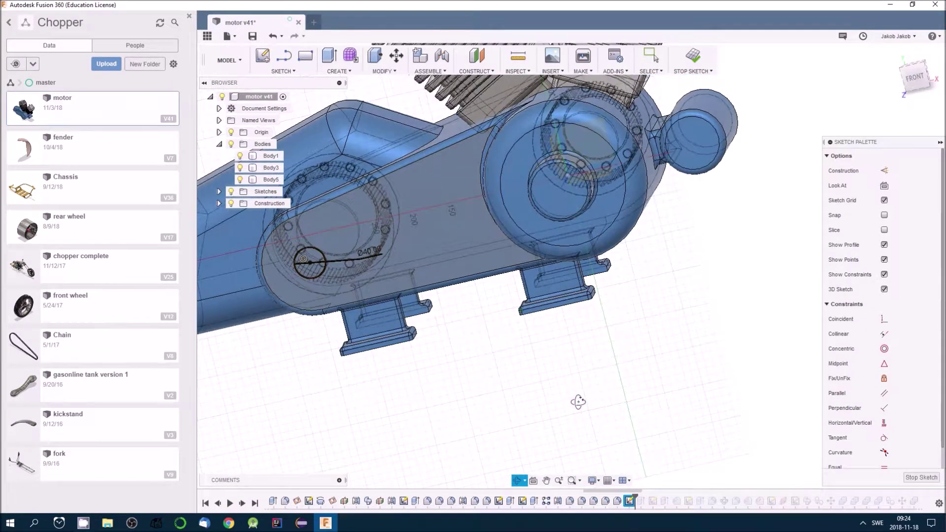
pyautogui.scroll(-3, 581, 402)
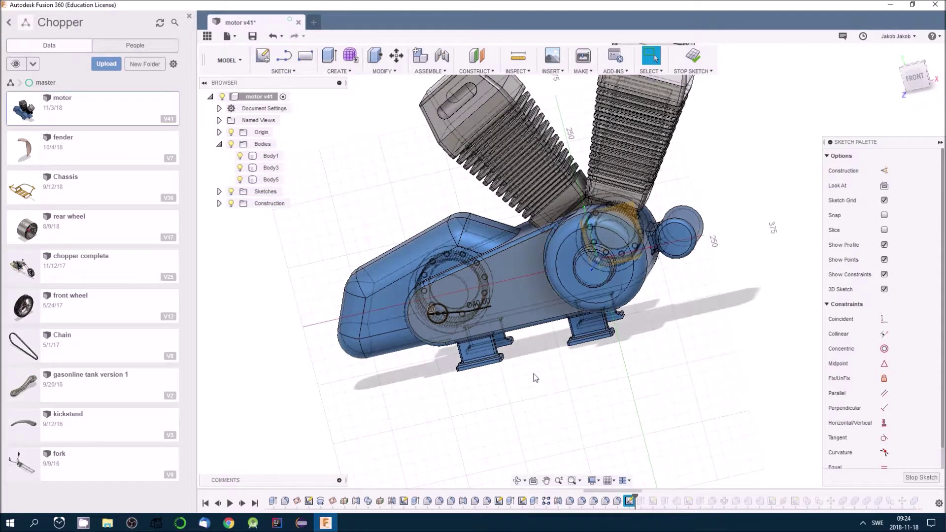
pyautogui.rightClick(633, 506)
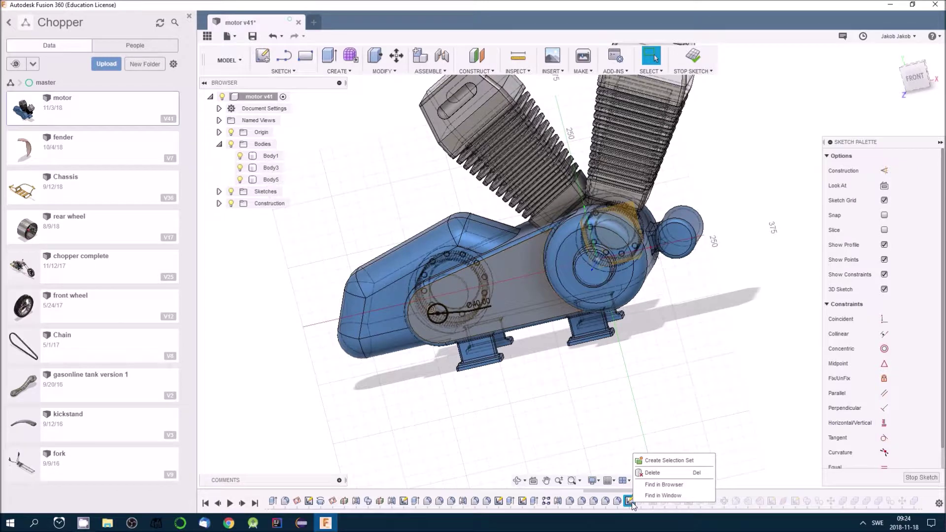
pyautogui.click(686, 401)
# From the Front view, place the Ø40.00 dimension outside its circle and finish the sketch.
pyautogui.scroll(5, 436, 323)
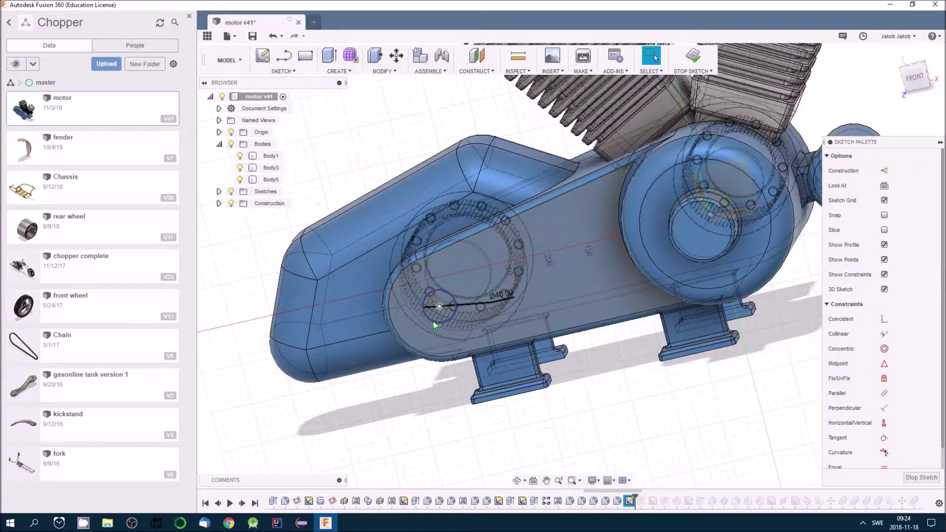
pyautogui.scroll(3, 433, 321)
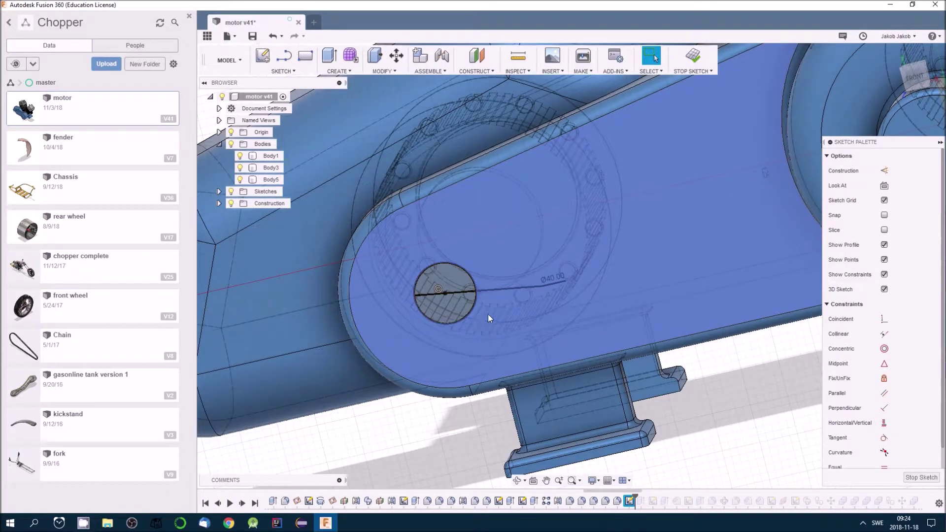
pyautogui.scroll(-2, 482, 325)
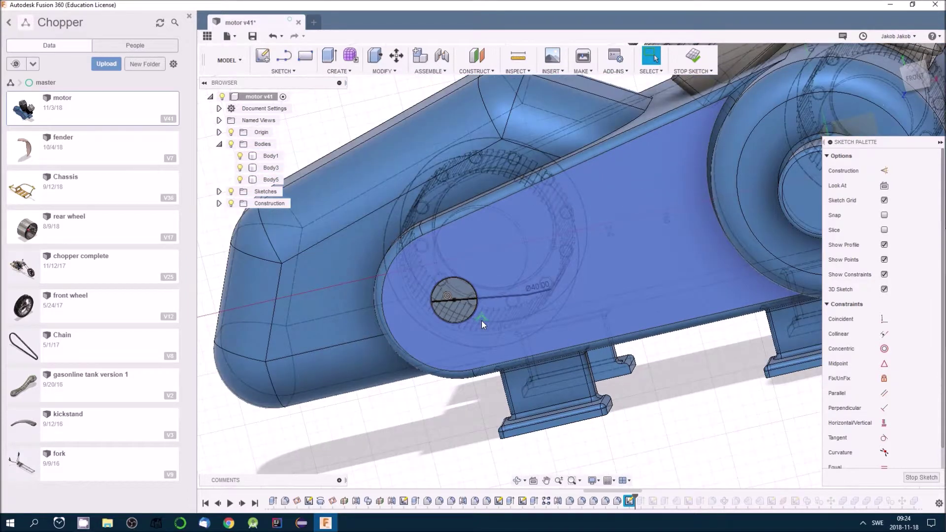
pyautogui.click(563, 291)
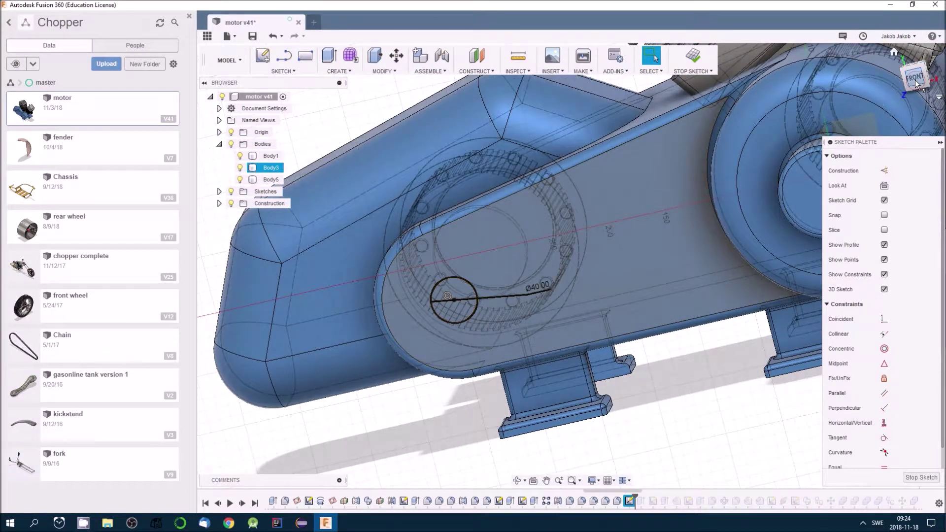
pyautogui.click(915, 79)
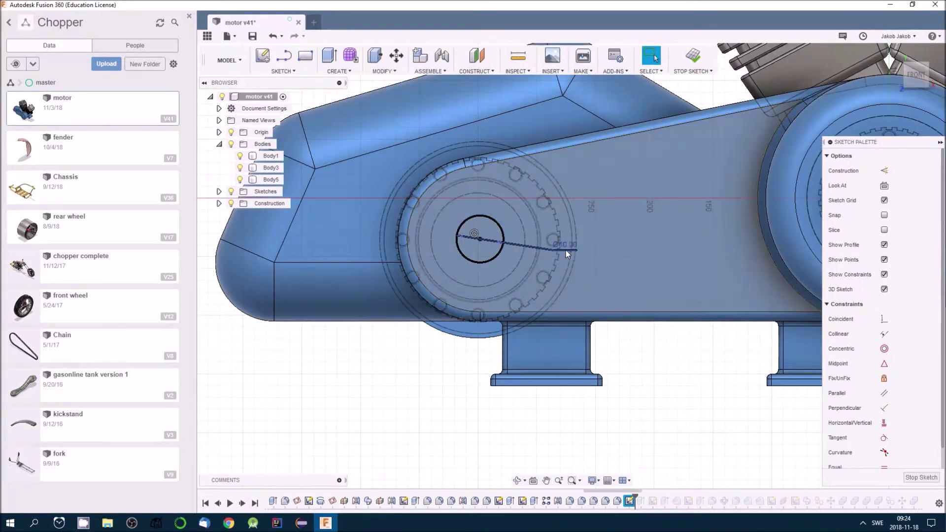
pyautogui.click(590, 275)
pyautogui.press('Return')
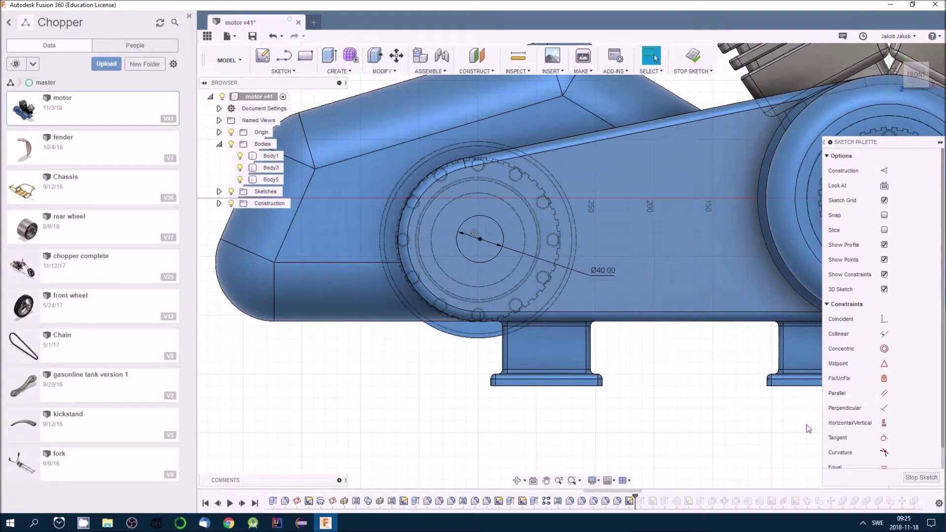
pyautogui.click(921, 477)
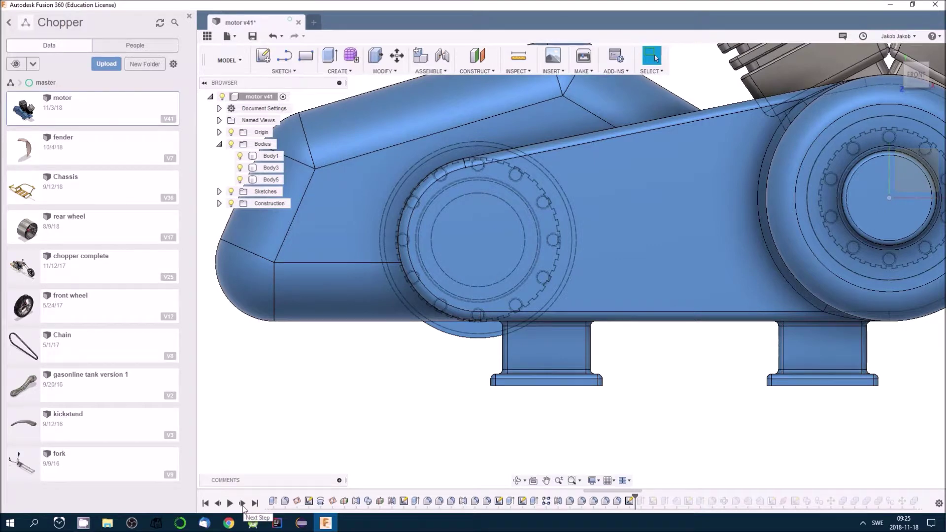
# Advance to Extrude19, confirm its unchanged 80 mm join distance, then step forward once more.
pyautogui.click(242, 503)
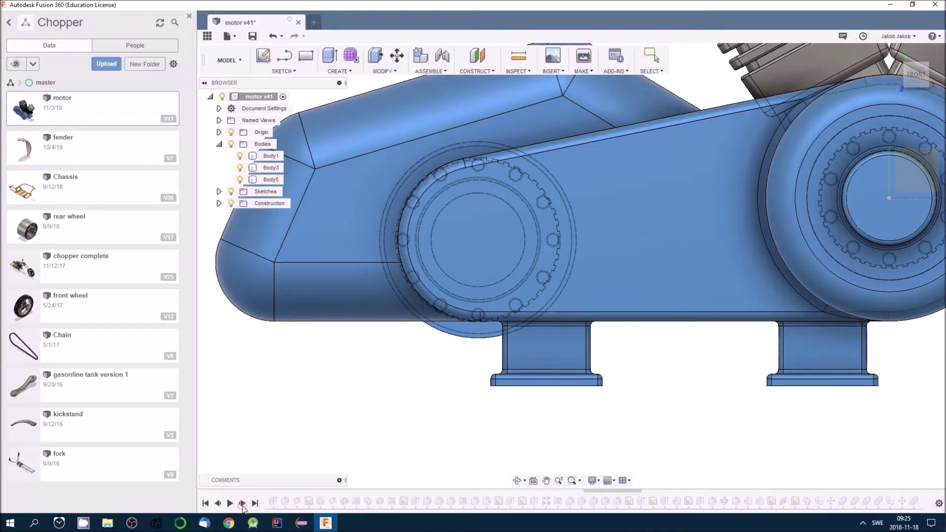
pyautogui.moveTo(358, 419)
pyautogui.keyDown('shift'); pyautogui.mouseDown(button='middle')
pyautogui.moveTo(331, 422)
pyautogui.moveTo(343, 426)
pyautogui.mouseUp(button='middle'); pyautogui.keyUp('shift')
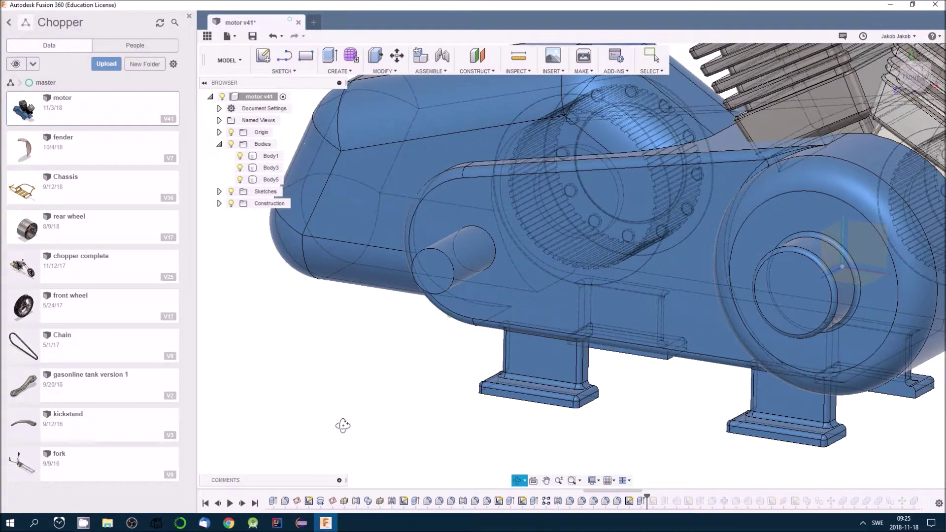
pyautogui.rightClick(640, 502)
pyautogui.click(687, 403)
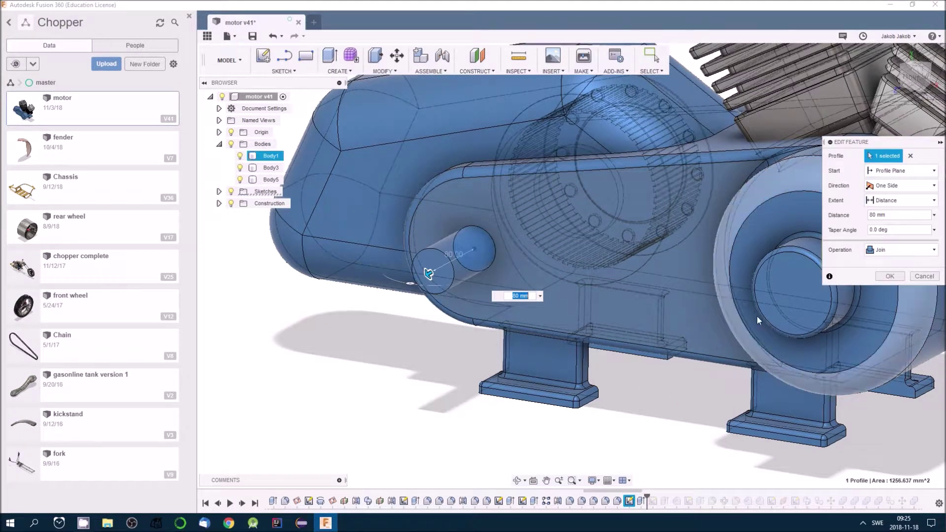
pyautogui.click(920, 276)
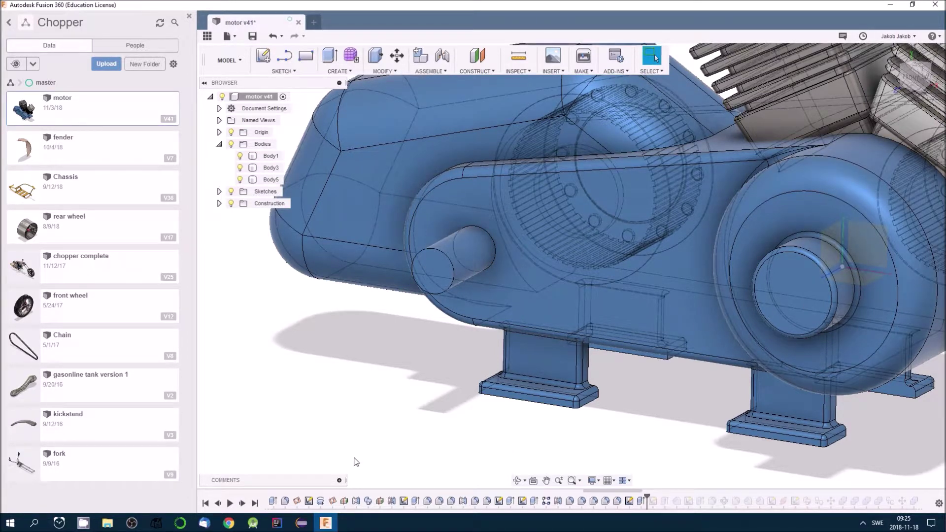
pyautogui.click(242, 503)
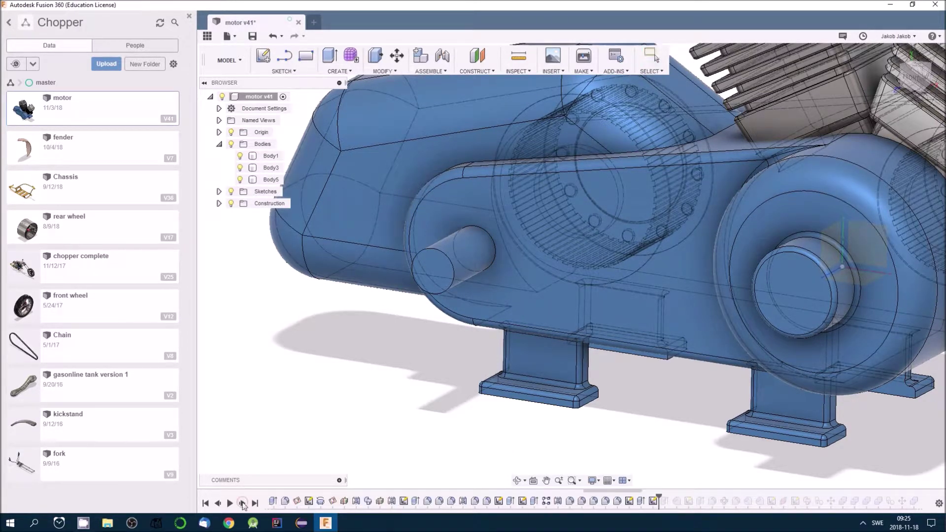
# Edit Sketch27, move the Ø22.00 and Ø105.00 labels clear, hide Body1, and finish.
pyautogui.rightClick(653, 501)
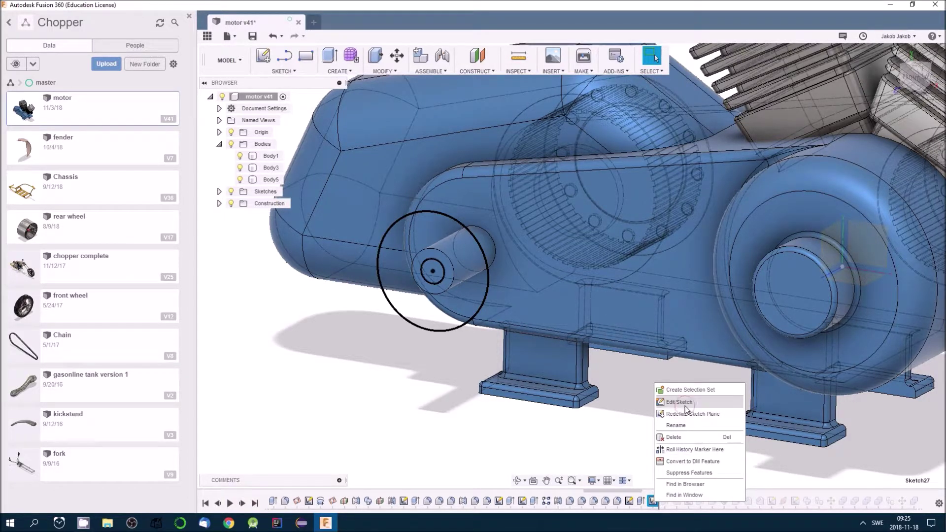
pyautogui.click(679, 402)
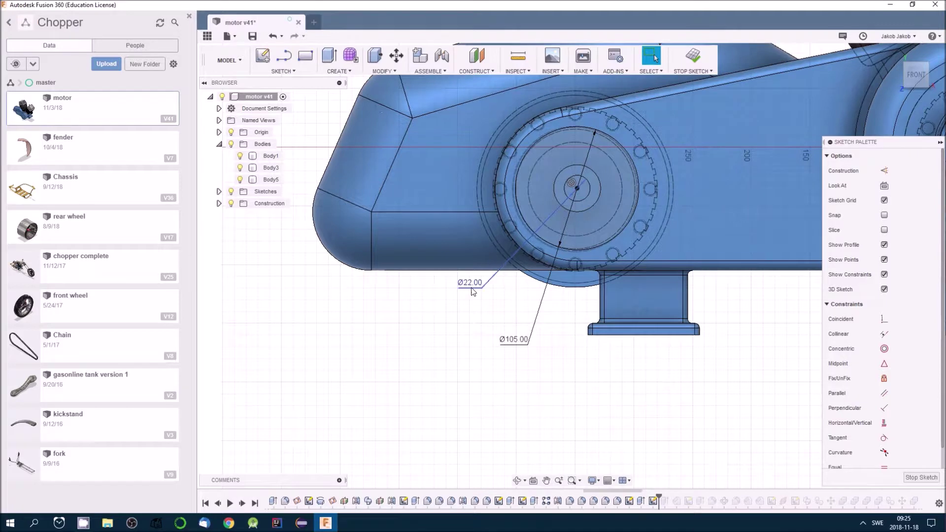
pyautogui.moveTo(470, 284); pyautogui.dragTo(493, 245)
pyautogui.click(245, 156)
pyautogui.click(241, 157)
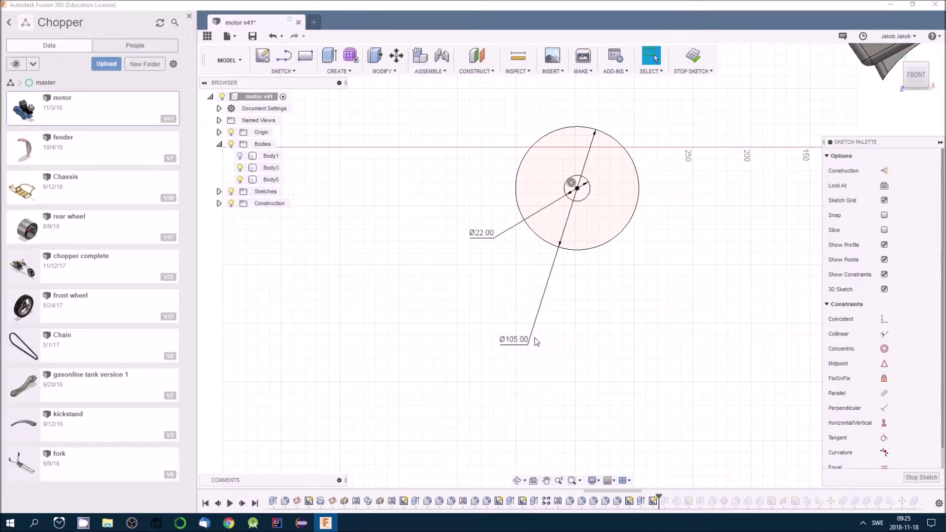
pyautogui.moveTo(521, 341)
pyautogui.mouseDown()
pyautogui.moveTo(512, 248)
pyautogui.moveTo(481, 201)
pyautogui.mouseUp()
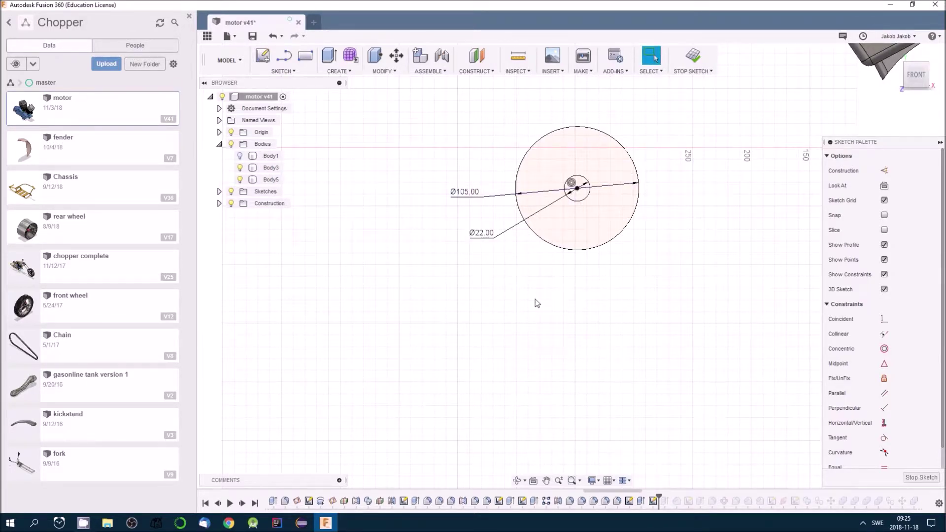
pyautogui.click(693, 57)
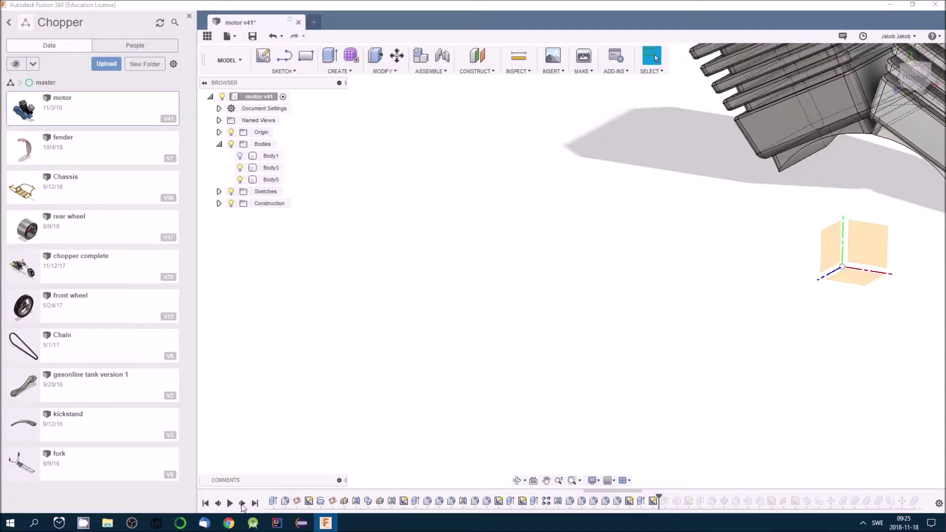
# Advance the history to Extrude20, hide two engine bodies and fit the view.
pyautogui.click(242, 503)
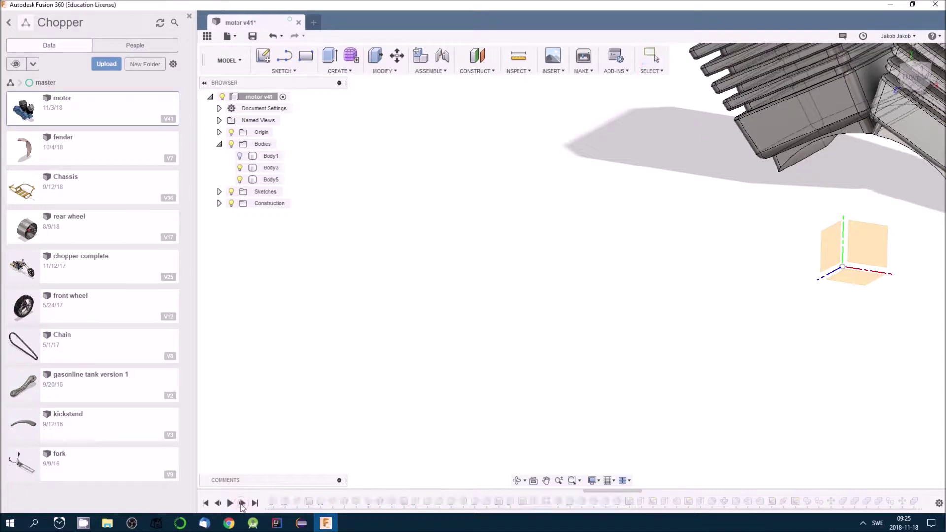
pyautogui.click(240, 168)
pyautogui.click(240, 179)
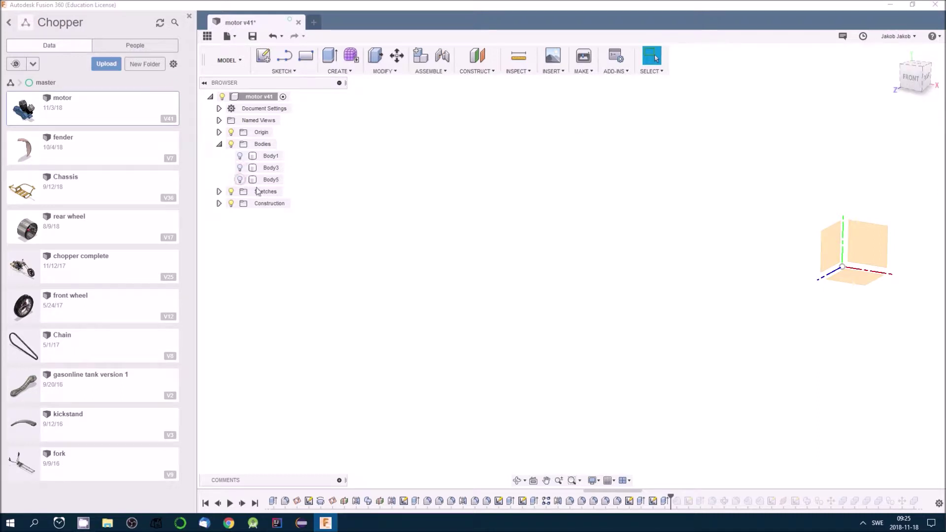
pyautogui.press('F6')
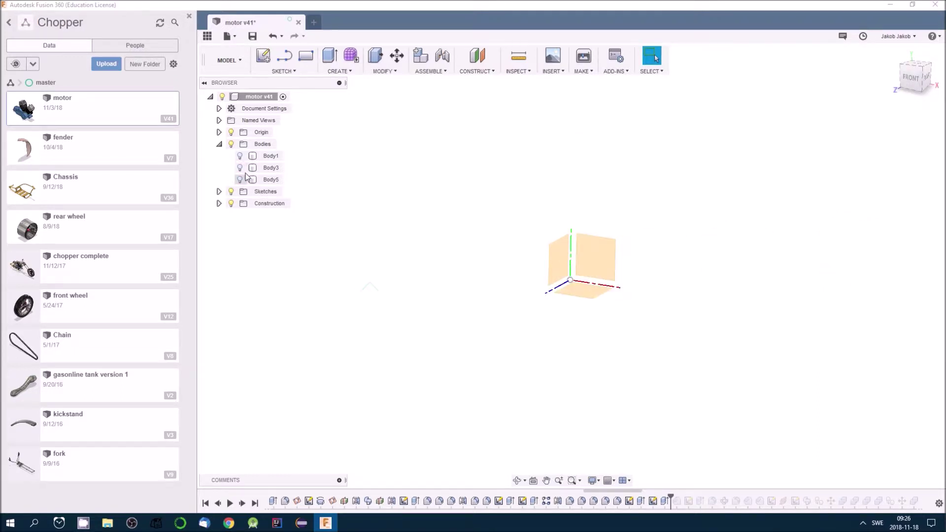
# Show all three motor bodies again, orbit the whole motor, and select the latest feature.
pyautogui.click(240, 167)
pyautogui.click(240, 180)
pyautogui.click(240, 157)
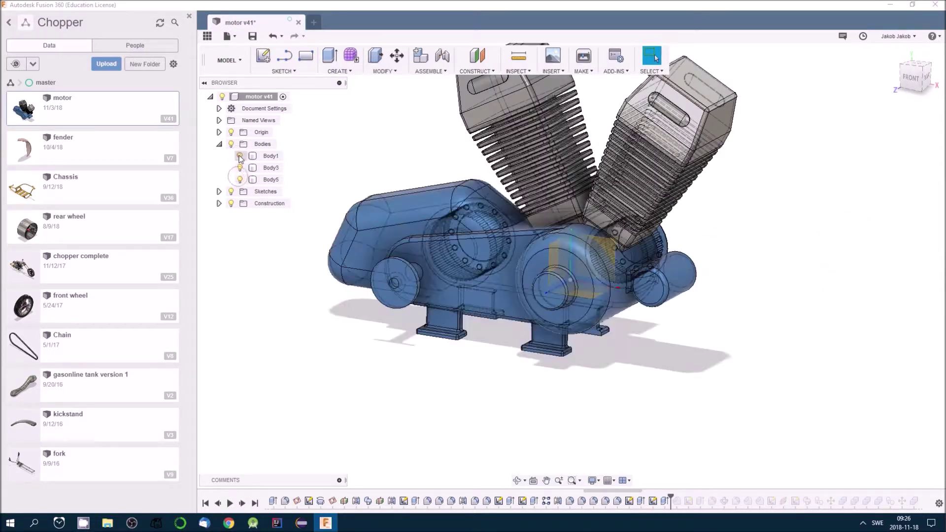
pyautogui.moveTo(424, 314)
pyautogui.keyDown('shift'); pyautogui.mouseDown(button='middle')
pyautogui.moveTo(412, 345)
pyautogui.moveTo(401, 327)
pyautogui.moveTo(426, 327)
pyautogui.mouseUp(button='middle'); pyautogui.keyUp('shift')
pyautogui.press('Escape')
pyautogui.click(665, 500)
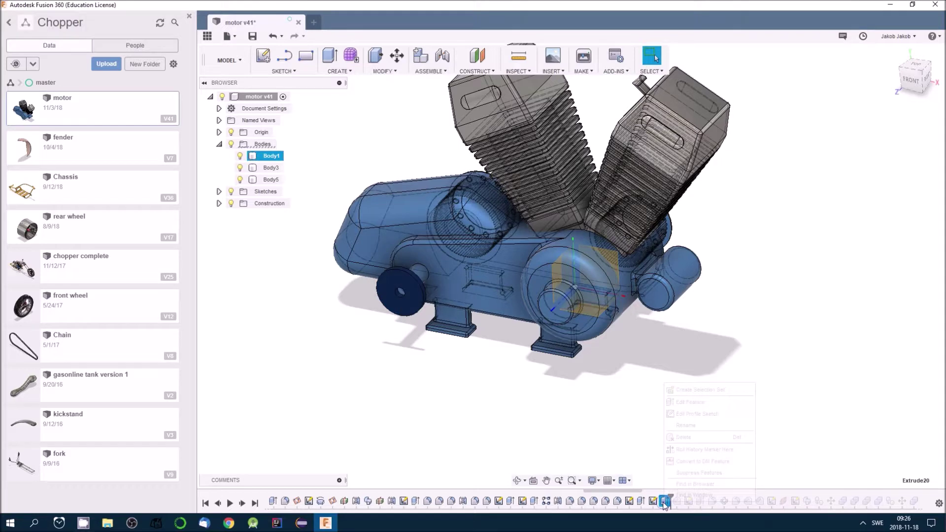
# Check Extrude20 is a one-sided 12 mm join without changes, then advance history to the rim chamfer.
pyautogui.rightClick(665, 500)
pyautogui.click(691, 405)
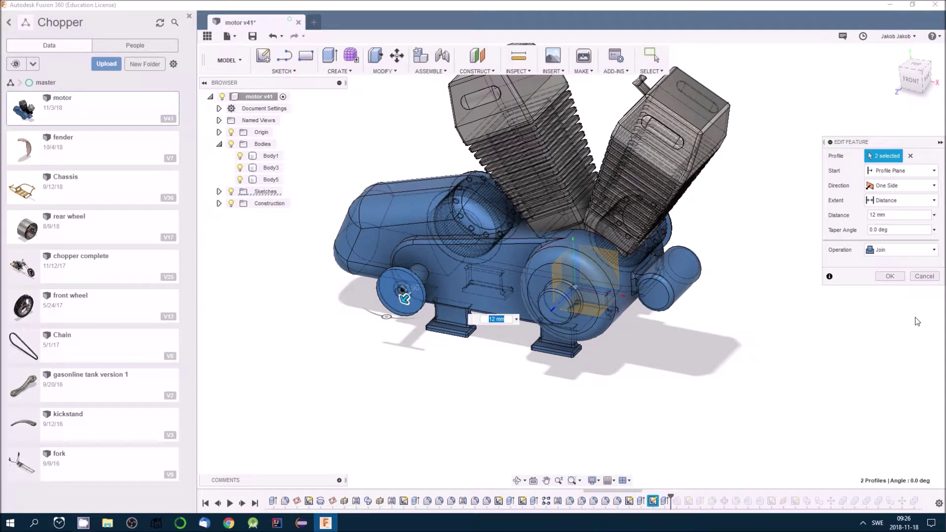
pyautogui.scroll(3, 384, 306)
pyautogui.scroll(3, 385, 307)
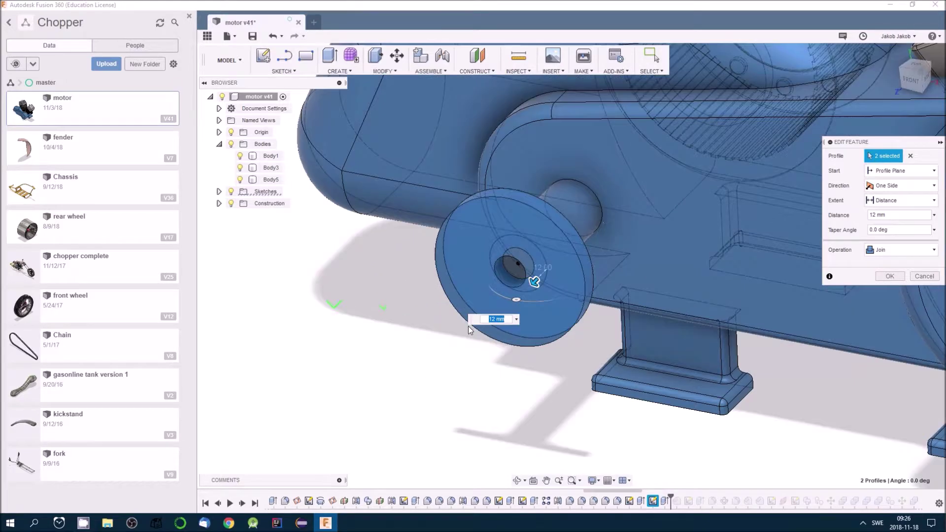
pyautogui.click(925, 276)
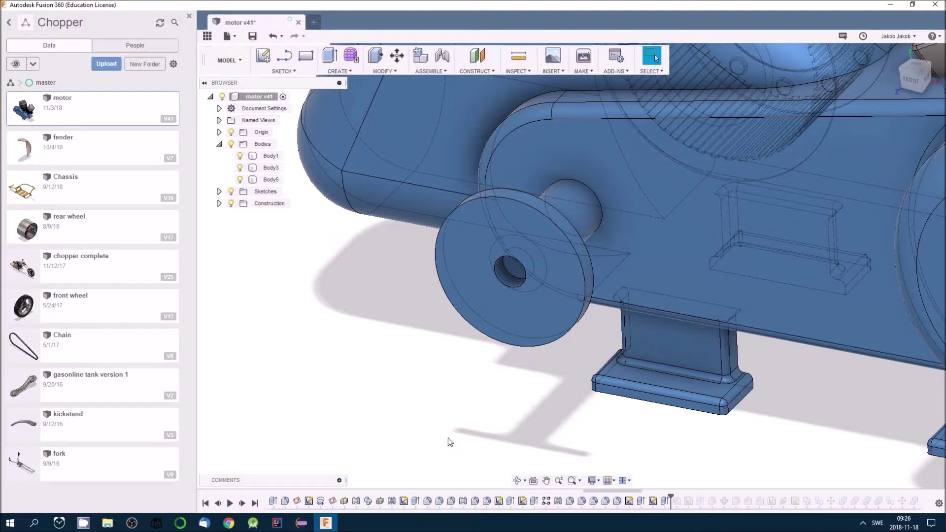
pyautogui.click(242, 503)
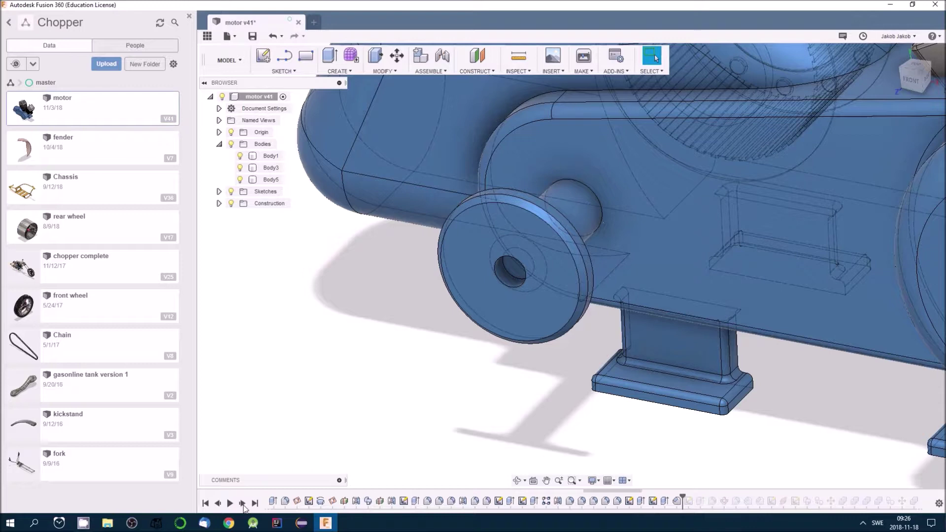
# Confirm Chamfer6 uses 4 mm at 45° without changes, then advance history to Sketch28.
pyautogui.click(677, 502)
pyautogui.rightClick(678, 503)
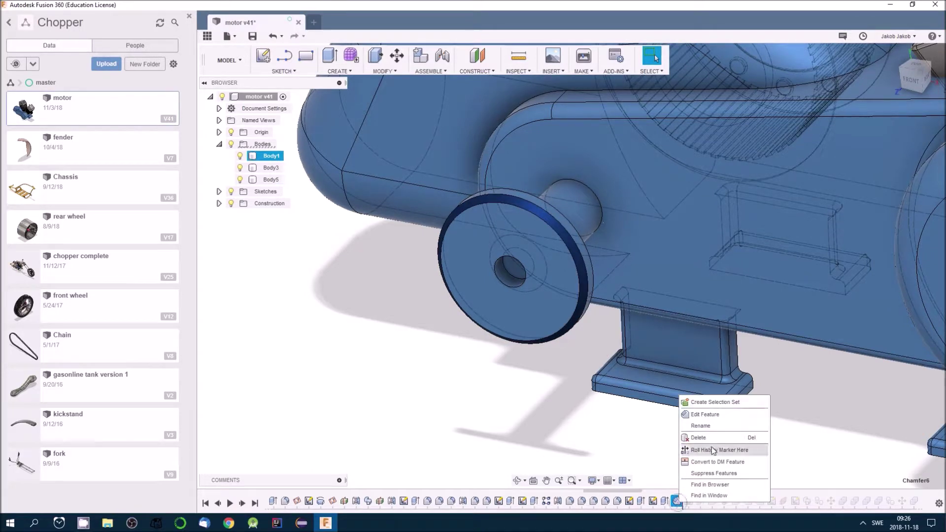
pyautogui.click(716, 417)
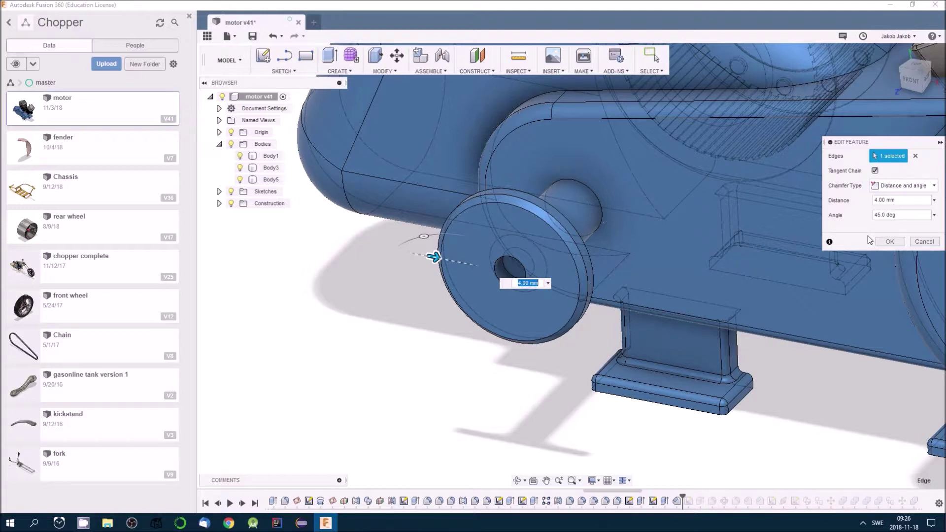
pyautogui.click(924, 241)
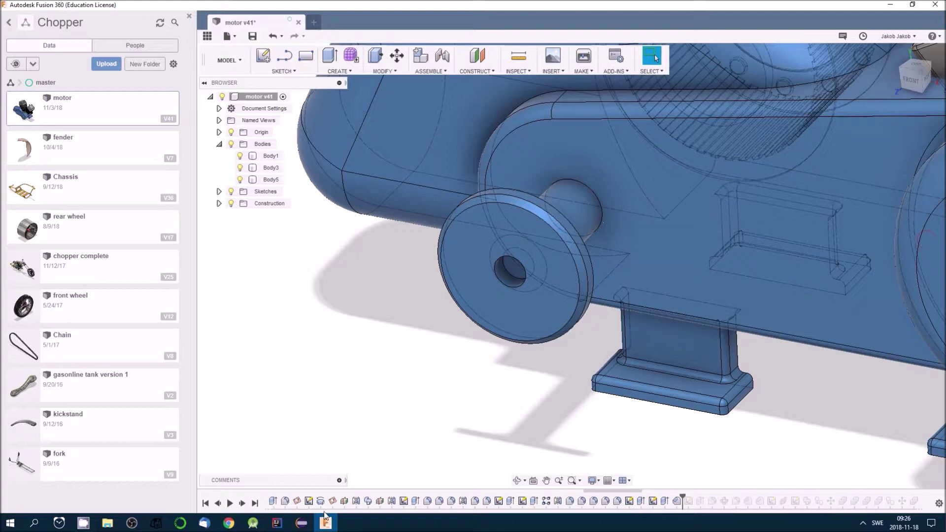
pyautogui.click(242, 503)
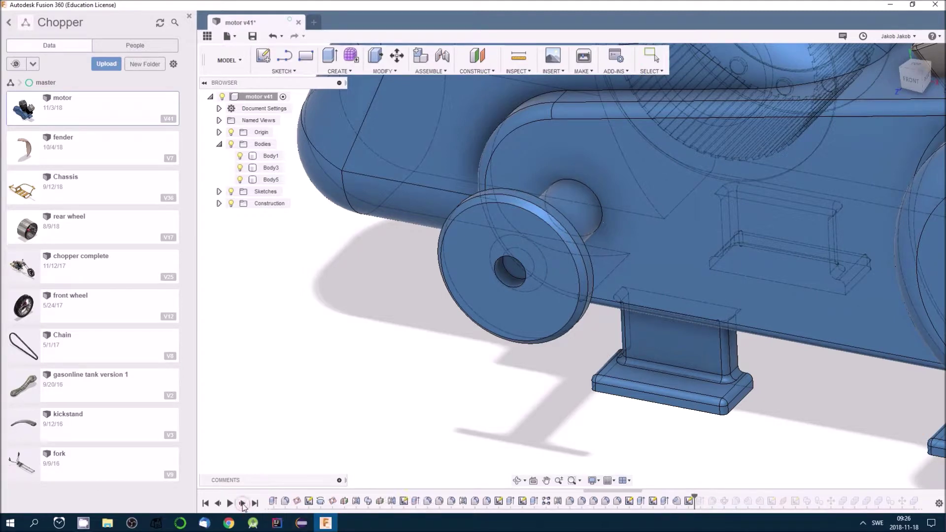
# Open Sketch28 for editing and hide the engine bodies around it.
pyautogui.rightClick(689, 502)
pyautogui.click(716, 402)
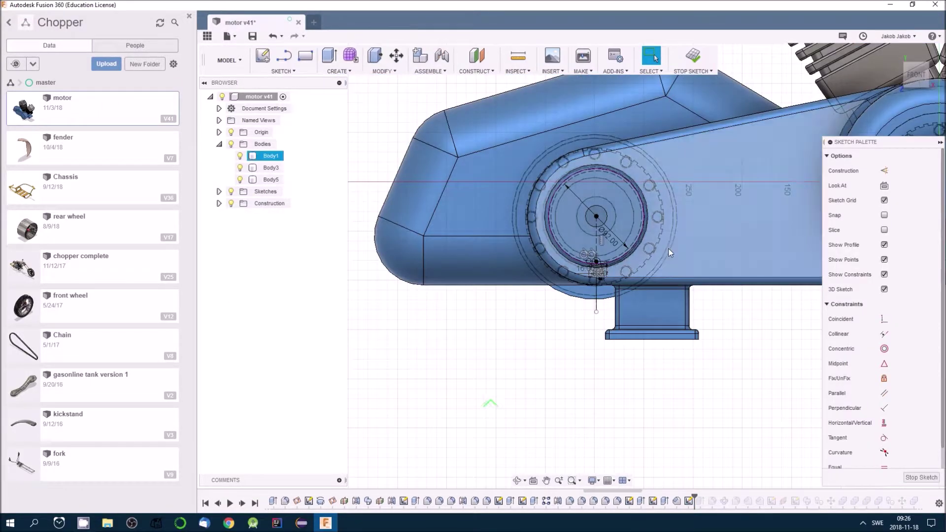
pyautogui.scroll(3, 677, 242)
pyautogui.scroll(3, 677, 242)
pyautogui.click(240, 156)
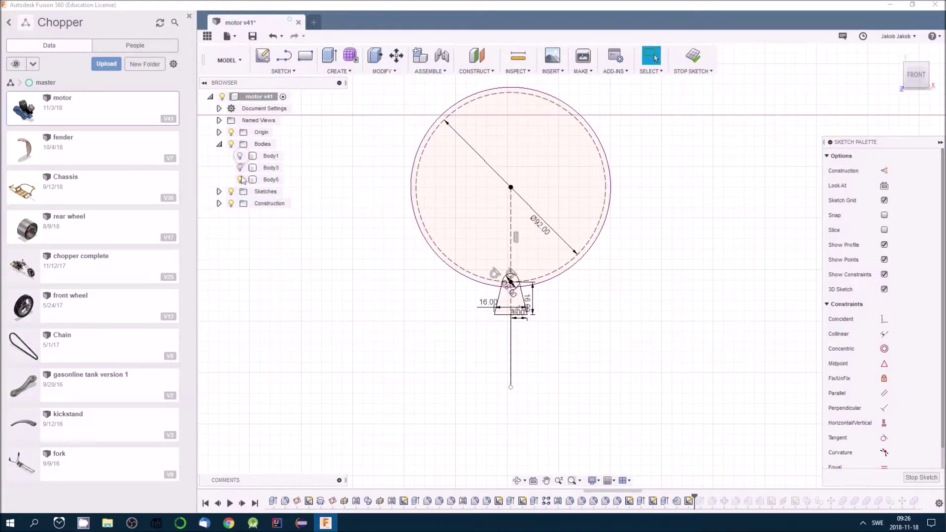
pyautogui.click(240, 180)
# Move the Ø8.00, both 16.00 and the 8.00 dimensions clear of the key, then finish the sketch.
pyautogui.scroll(1, 532, 286)
pyautogui.scroll(3, 530, 286)
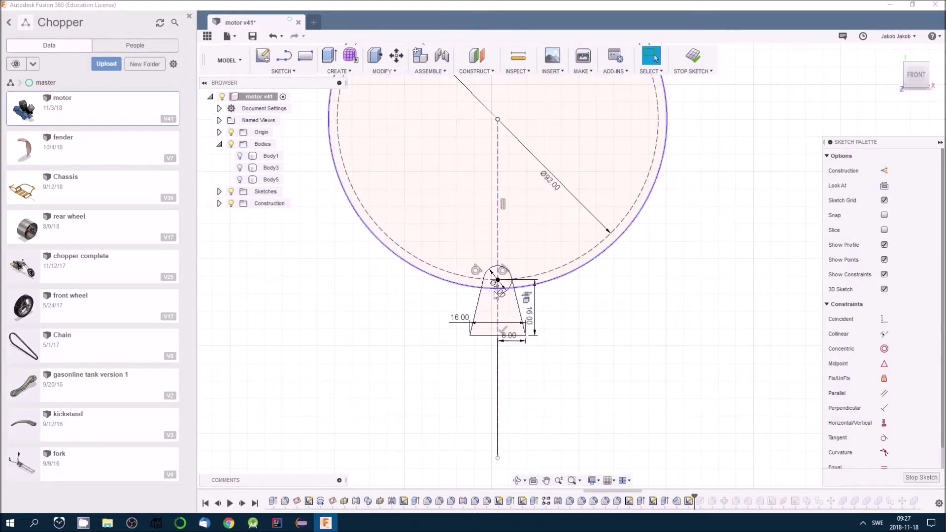
pyautogui.moveTo(506, 297); pyautogui.dragTo(534, 257)
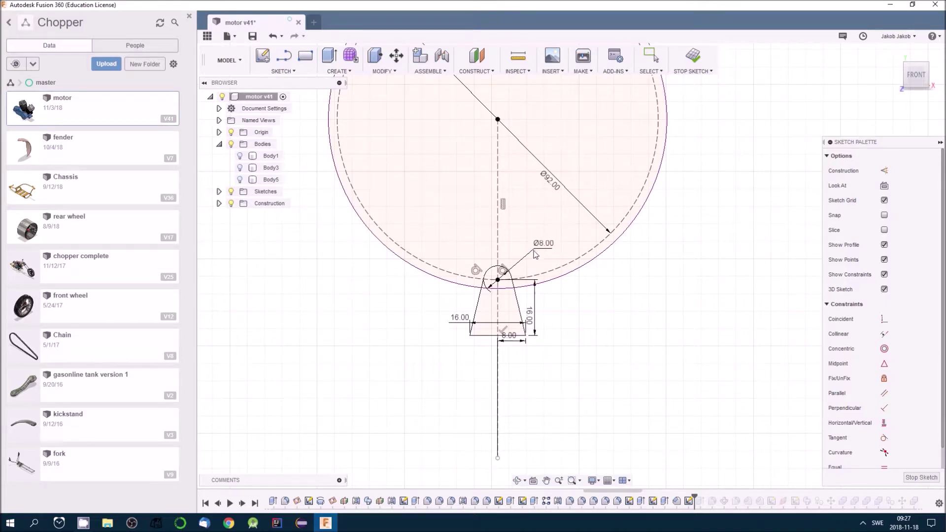
pyautogui.press('Escape')
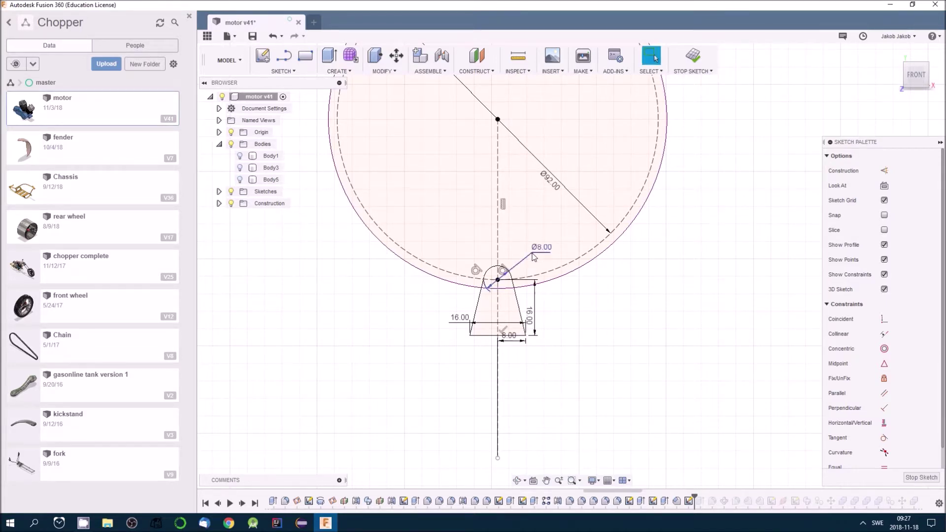
pyautogui.moveTo(531, 321); pyautogui.dragTo(563, 319)
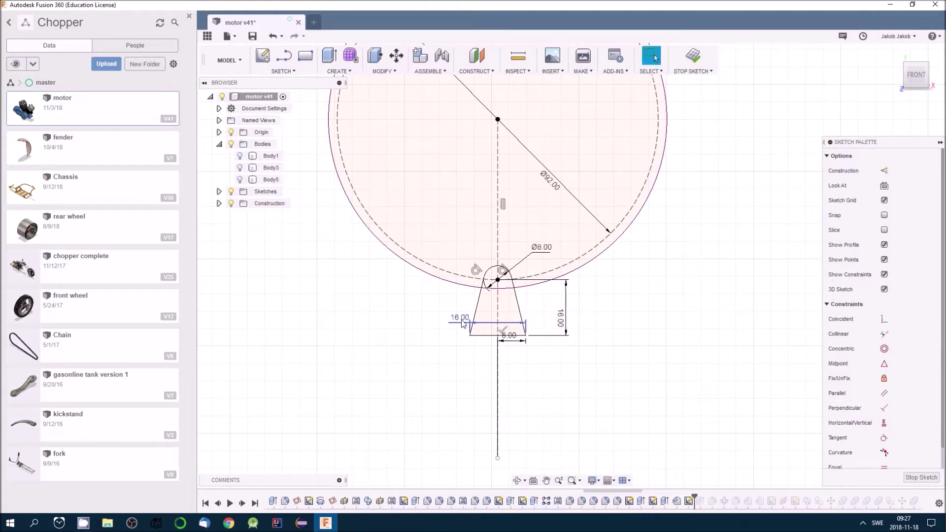
pyautogui.moveTo(466, 325)
pyautogui.mouseDown()
pyautogui.moveTo(447, 342)
pyautogui.moveTo(449, 364)
pyautogui.mouseUp()
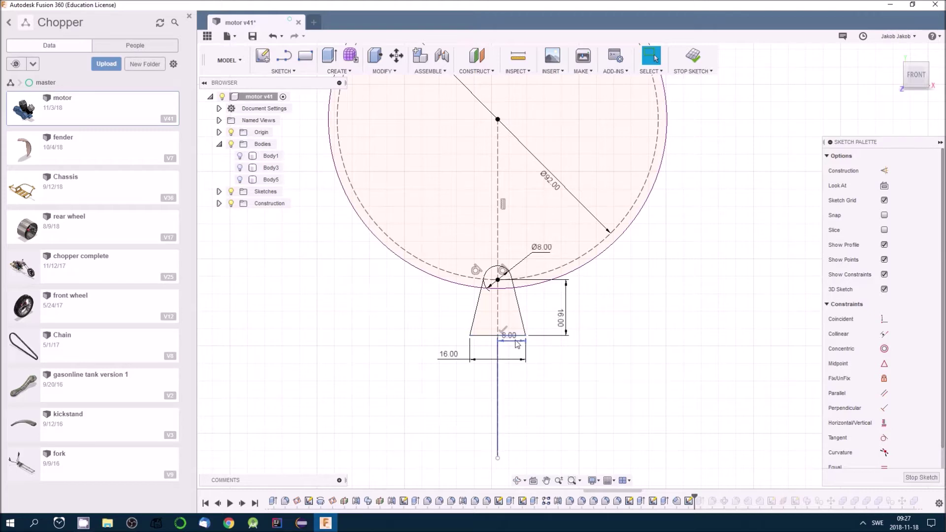
pyautogui.moveTo(516, 341); pyautogui.dragTo(520, 354)
pyautogui.scroll(-2, 608, 362)
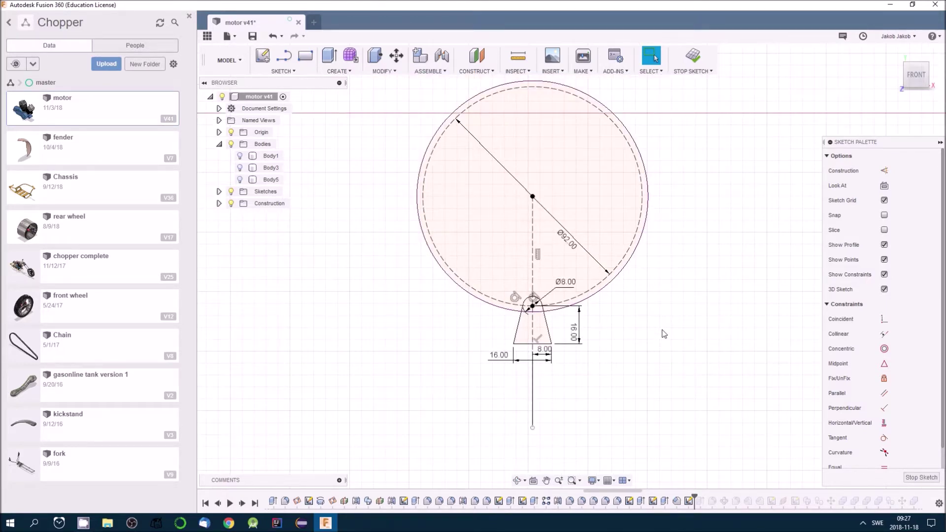
pyautogui.click(692, 59)
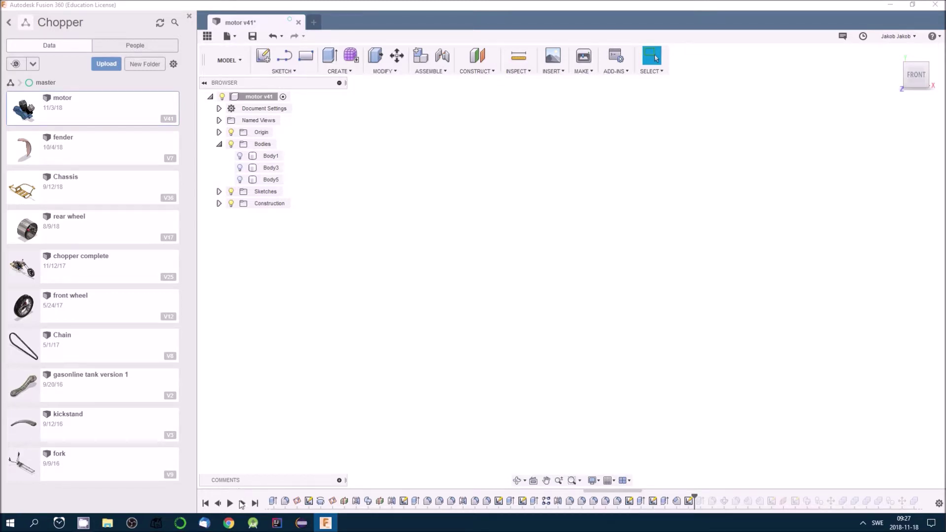
# Advance the history one feature and show all three motor bodies again.
pyautogui.click(241, 503)
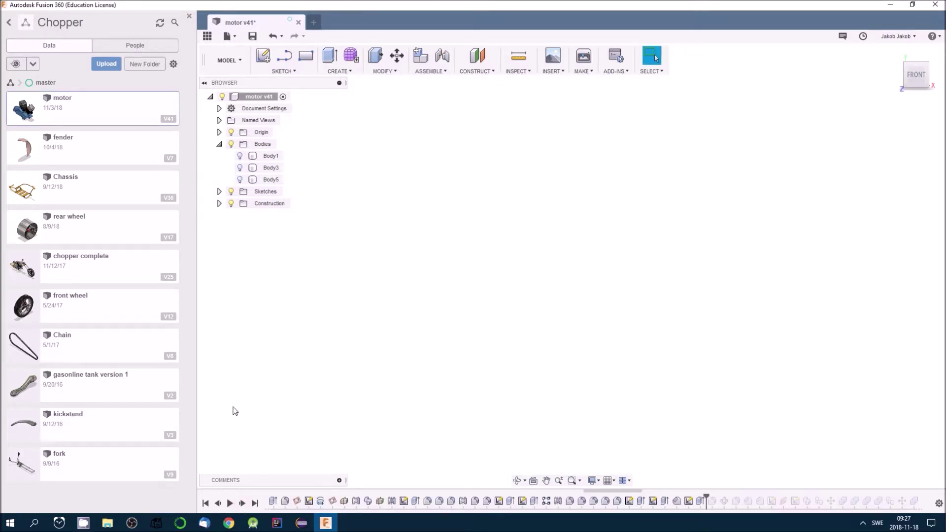
pyautogui.click(241, 157)
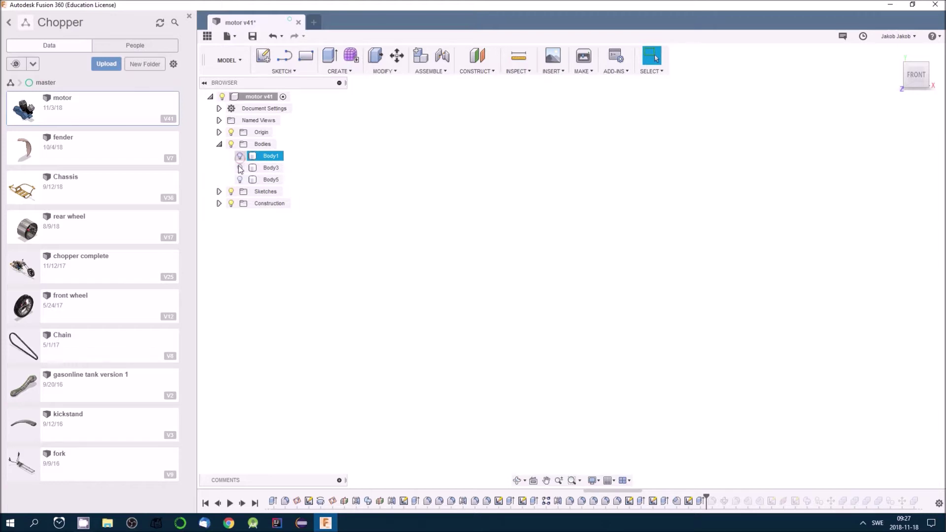
pyautogui.click(240, 167)
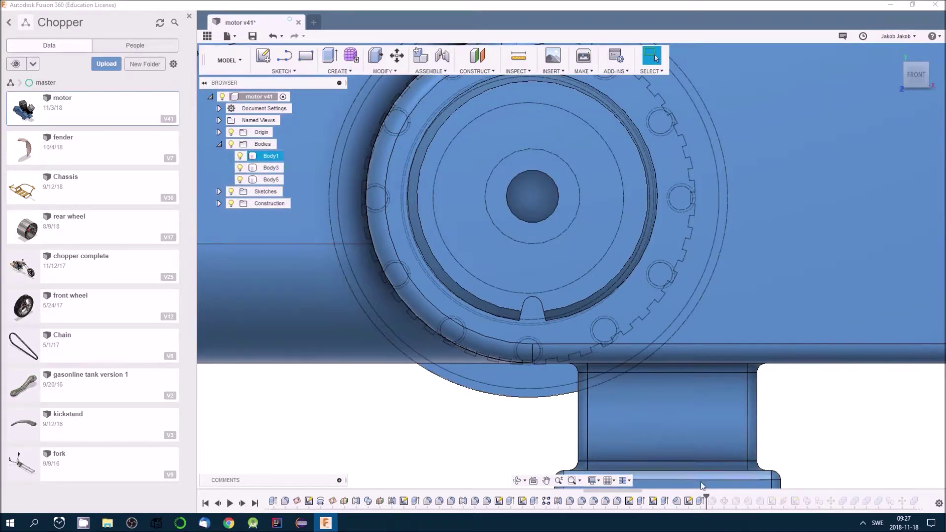
# Apply the keyway extrusion cut to the pulley rim, orbit toward the front, and advance history.
pyautogui.rightClick(700, 502)
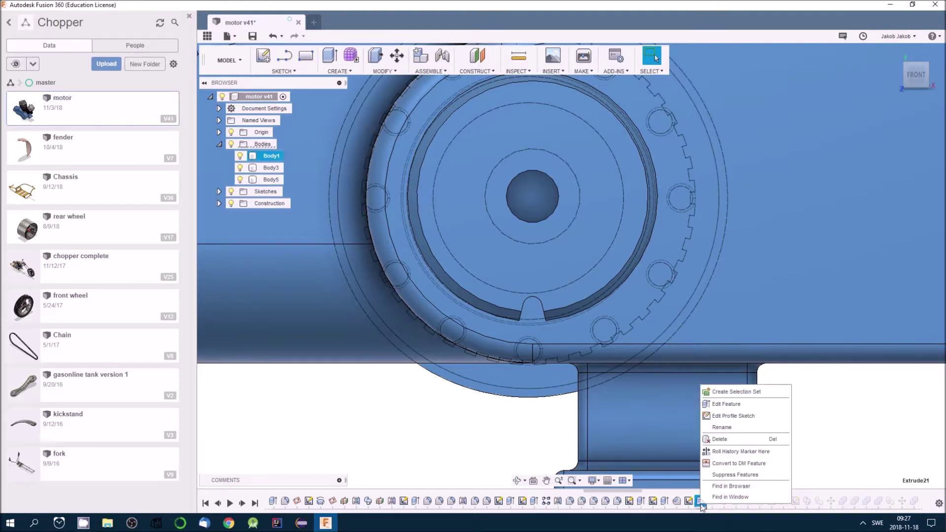
pyautogui.click(720, 404)
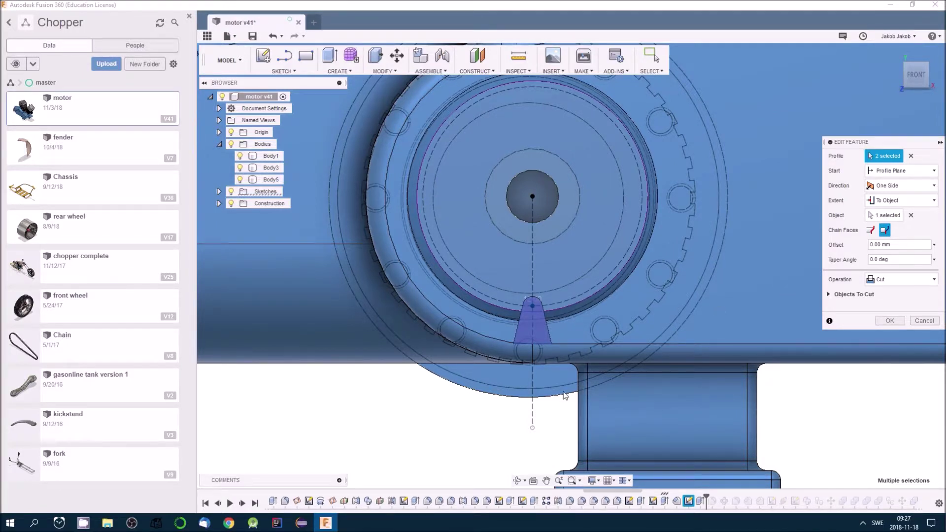
pyautogui.scroll(-2, 566, 392)
pyautogui.moveTo(566, 392)
pyautogui.keyDown('shift'); pyautogui.mouseDown(button='middle')
pyautogui.moveTo(652, 389)
pyautogui.moveTo(636, 394)
pyautogui.mouseUp(button='middle'); pyautogui.keyUp('shift')
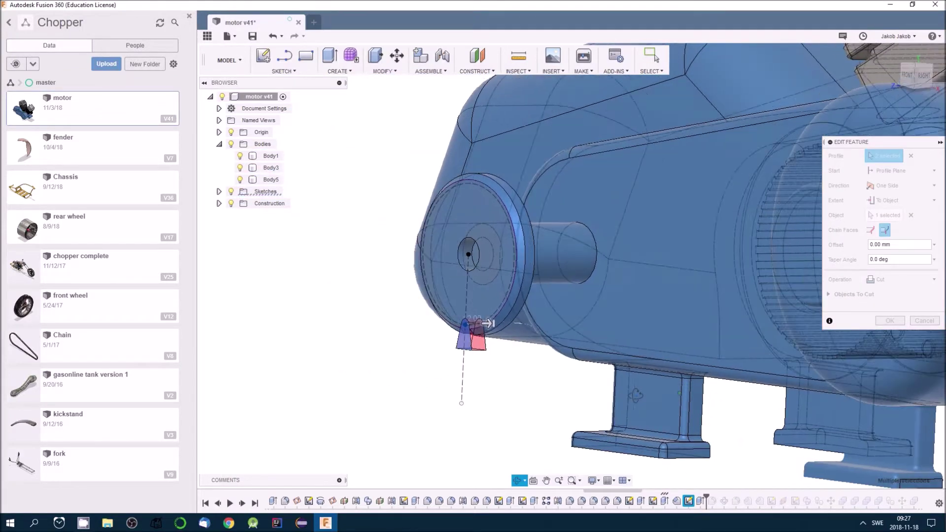
pyautogui.click(891, 338)
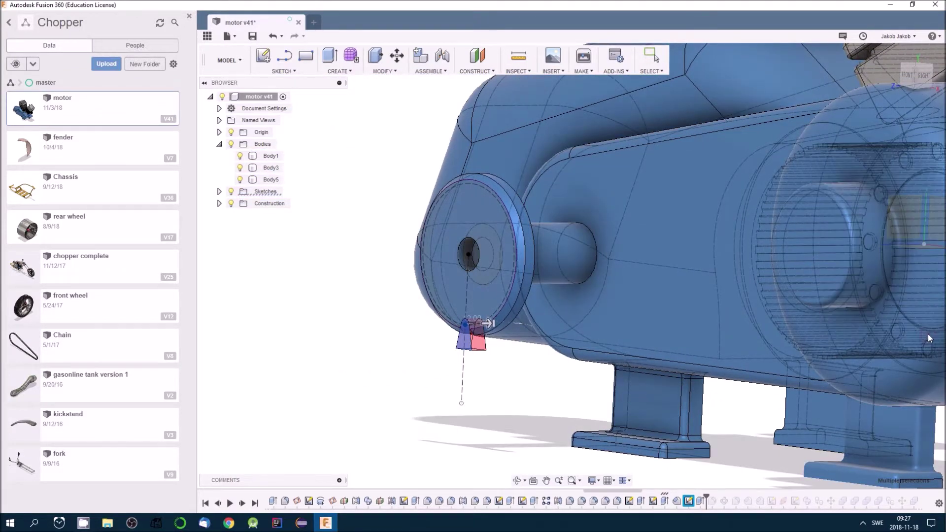
pyautogui.keyDown('shift'); pyautogui.moveTo(545, 398); pyautogui.dragTo(494, 389, button='middle'); pyautogui.keyUp('shift')
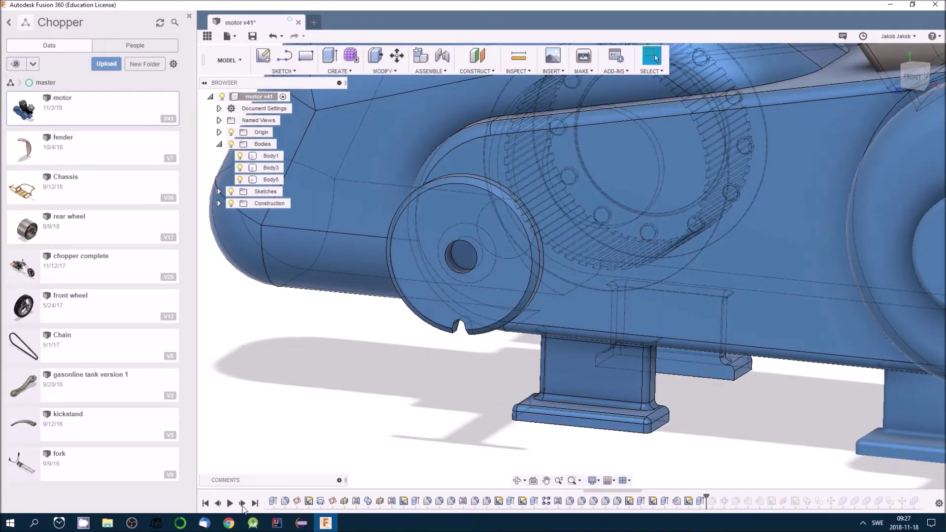
pyautogui.click(242, 506)
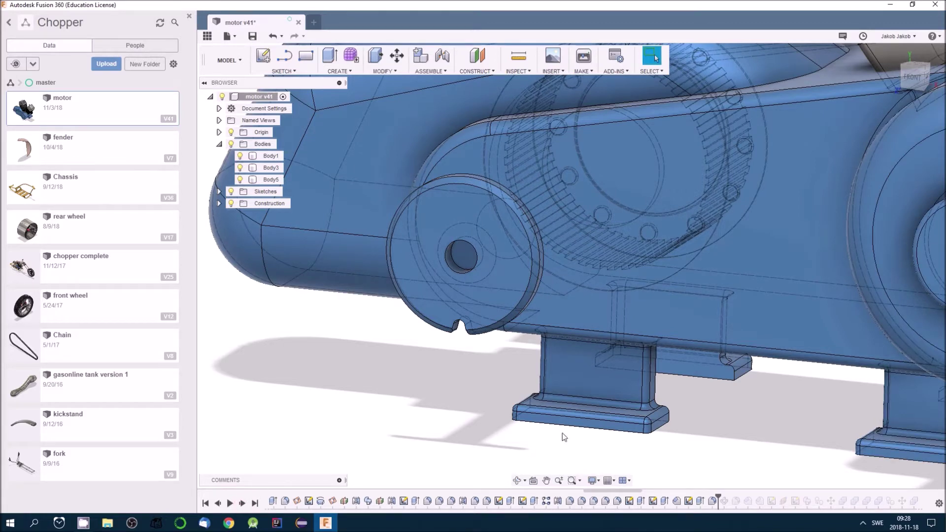
# Zoom in and tilt the view around Fillet28's rounded keyway notch.
pyautogui.scroll(2, 420, 356)
pyautogui.scroll(2, 473, 354)
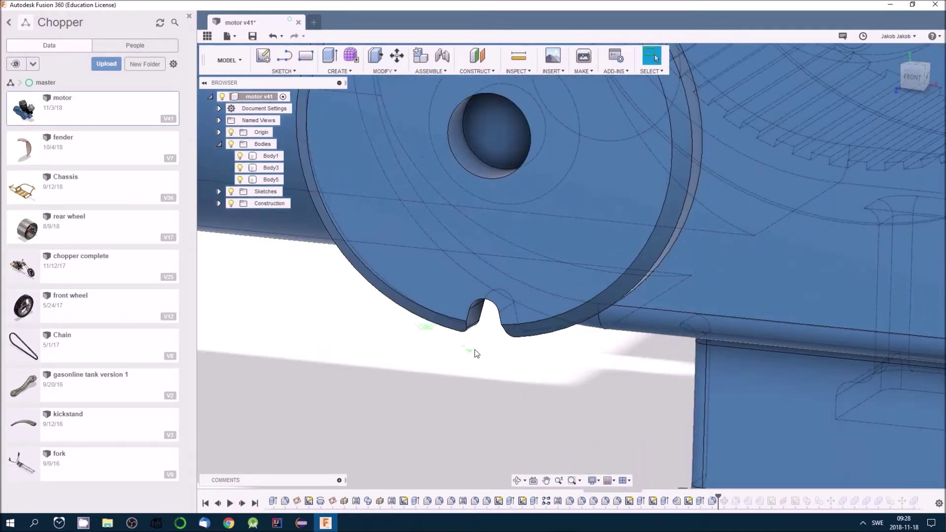
pyautogui.scroll(2, 475, 353)
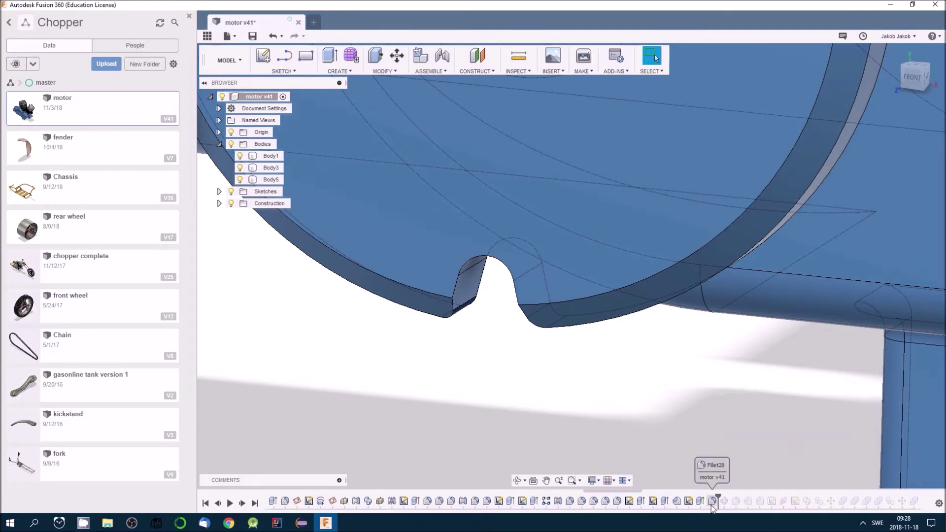
pyautogui.moveTo(639, 389); pyautogui.dragTo(644, 389)
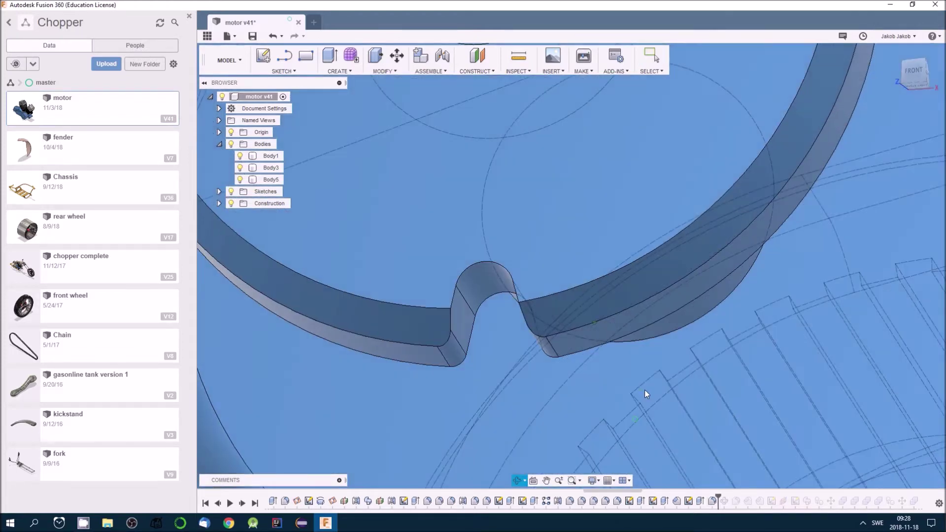
pyautogui.press('Escape')
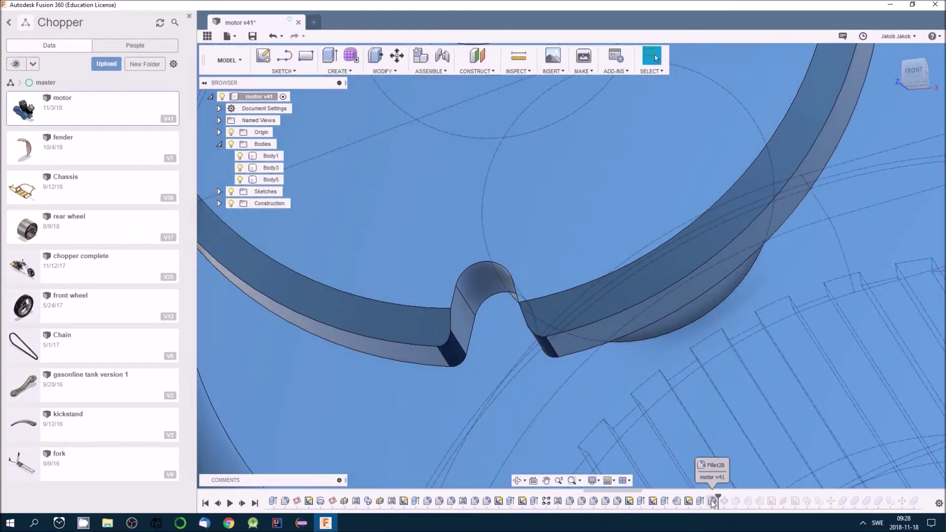
# Zoom out to view the pulley and housing side, then advance history one more feature.
pyautogui.scroll(-2, 604, 405)
pyautogui.scroll(-2, 578, 394)
pyautogui.scroll(-2, 578, 394)
pyautogui.scroll(-2, 577, 394)
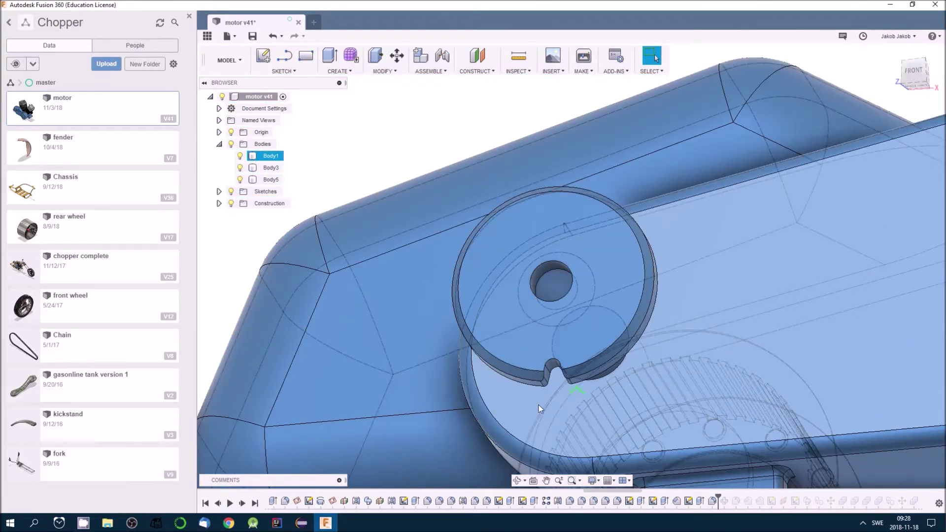
pyautogui.keyDown('shift'); pyautogui.moveTo(461, 254); pyautogui.dragTo(375, 276, button='middle'); pyautogui.keyUp('shift')
pyautogui.scroll(-3, 397, 279)
pyautogui.scroll(-3, 398, 281)
pyautogui.press('Escape')
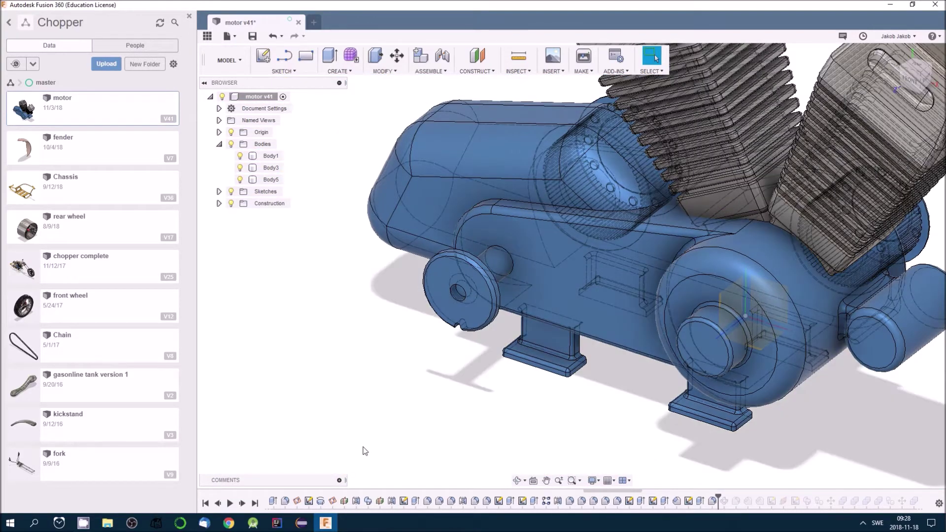
pyautogui.click(242, 503)
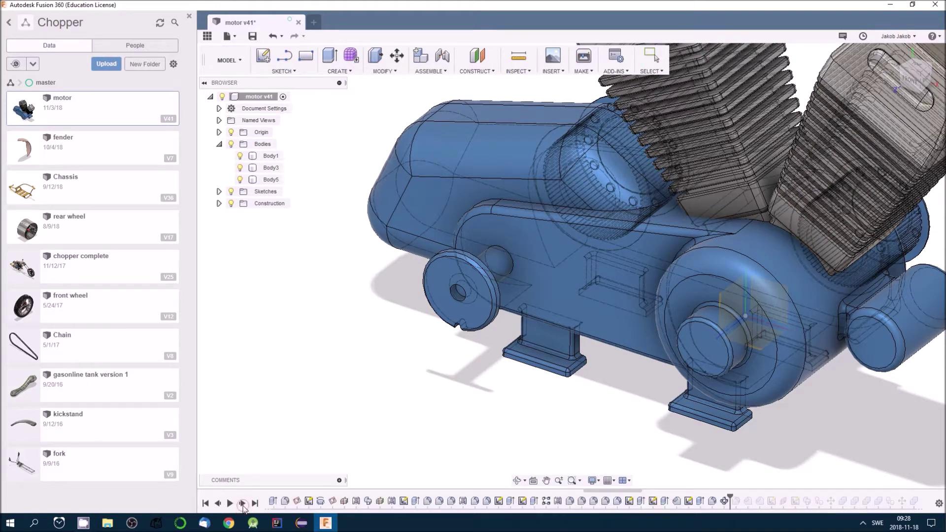
# Check C-Pattern1 repeats the notch with Quantity 21 without changes, then advance history.
pyautogui.rightClick(725, 502)
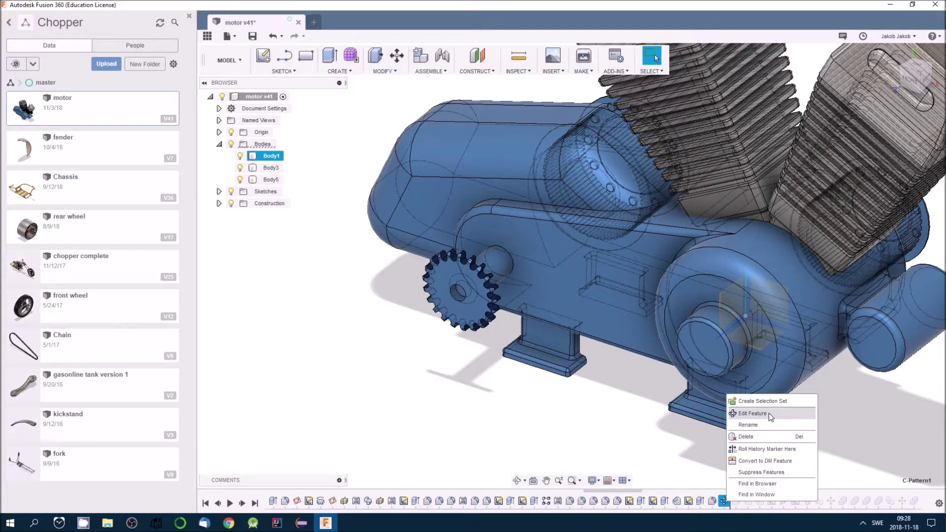
pyautogui.click(771, 417)
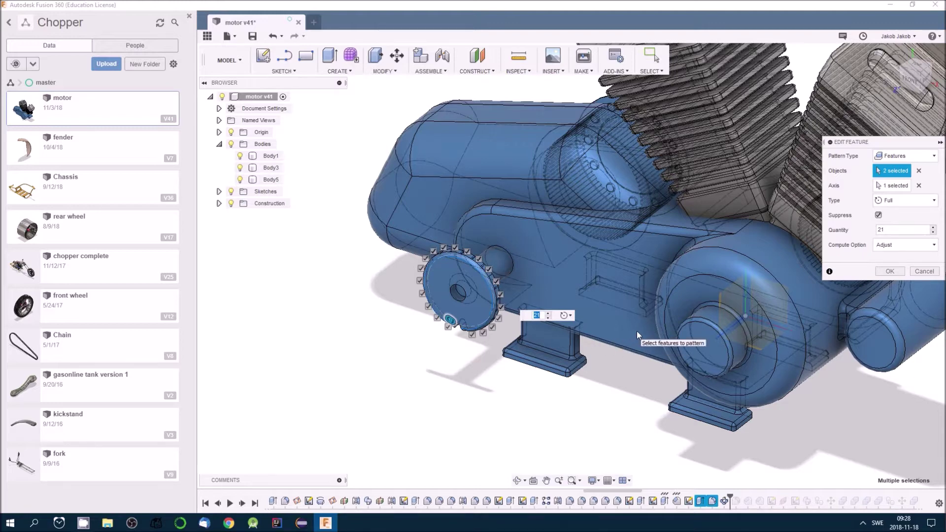
pyautogui.click(926, 272)
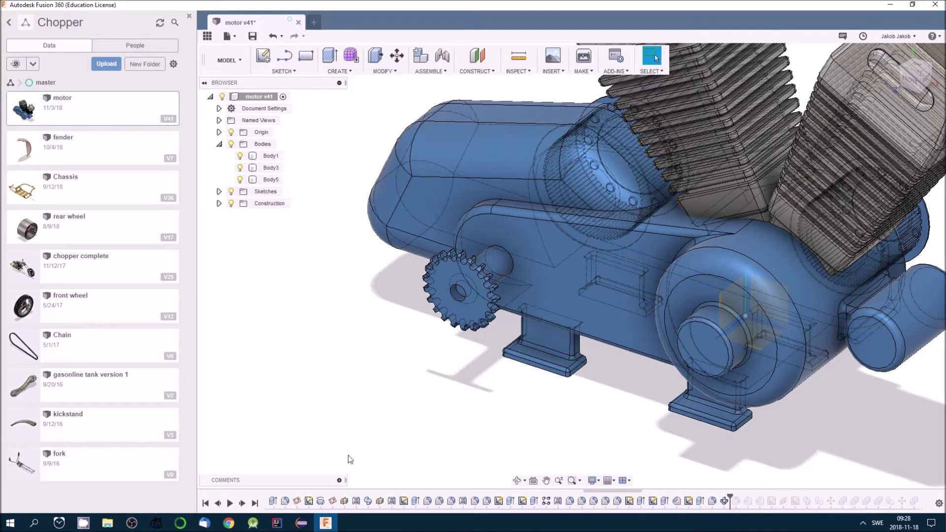
pyautogui.click(242, 503)
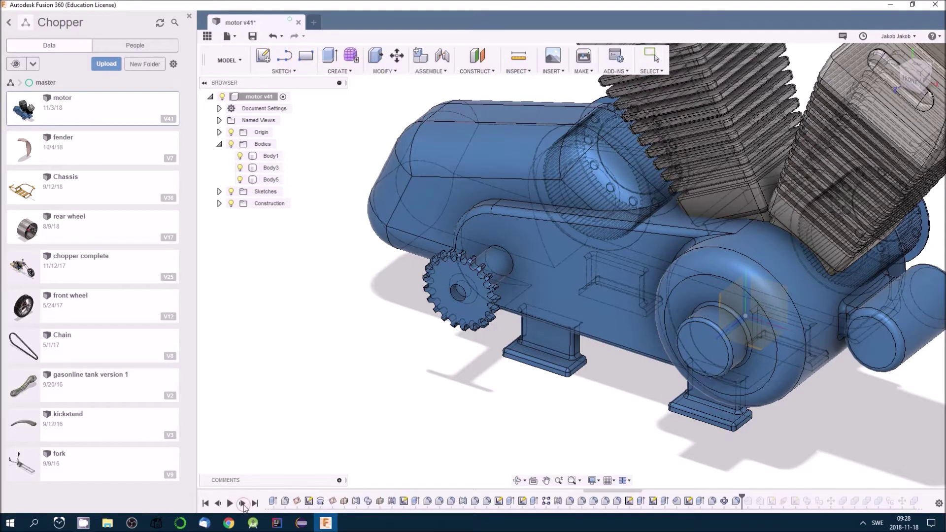
pyautogui.scroll(3, 530, 353)
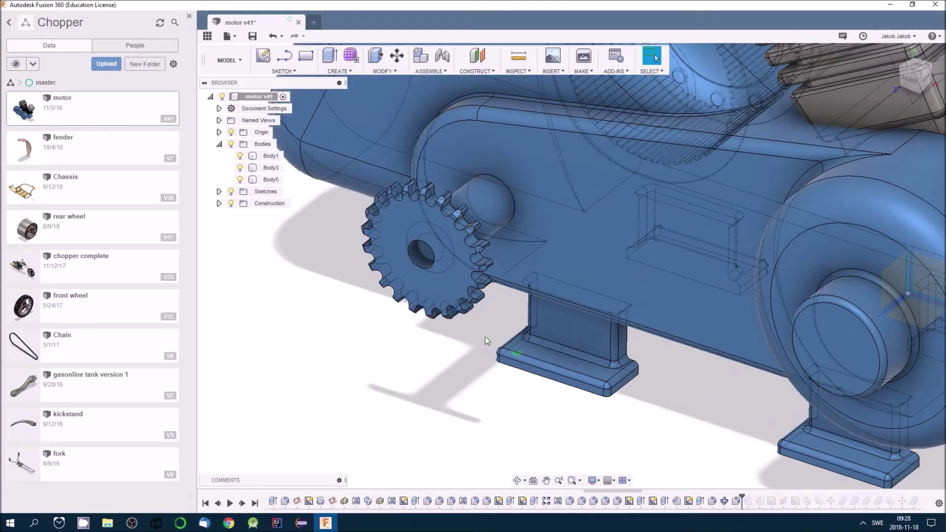
pyautogui.scroll(3, 485, 336)
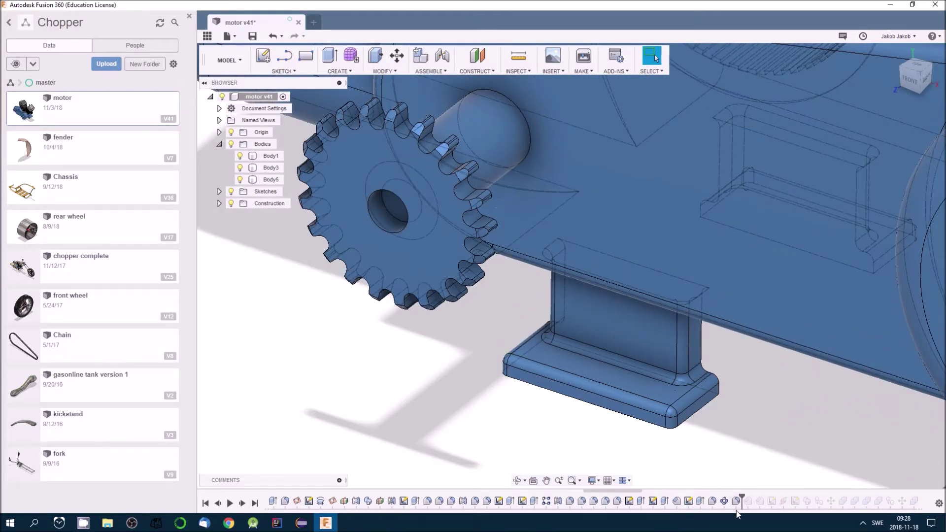
pyautogui.scroll(-3, 728, 419)
pyautogui.scroll(-3, 725, 419)
pyautogui.moveTo(575, 378)
pyautogui.keyDown('shift'); pyautogui.mouseDown(button='middle')
pyautogui.moveTo(514, 363)
pyautogui.moveTo(558, 354)
pyautogui.mouseUp(button='middle'); pyautogui.keyUp('shift')
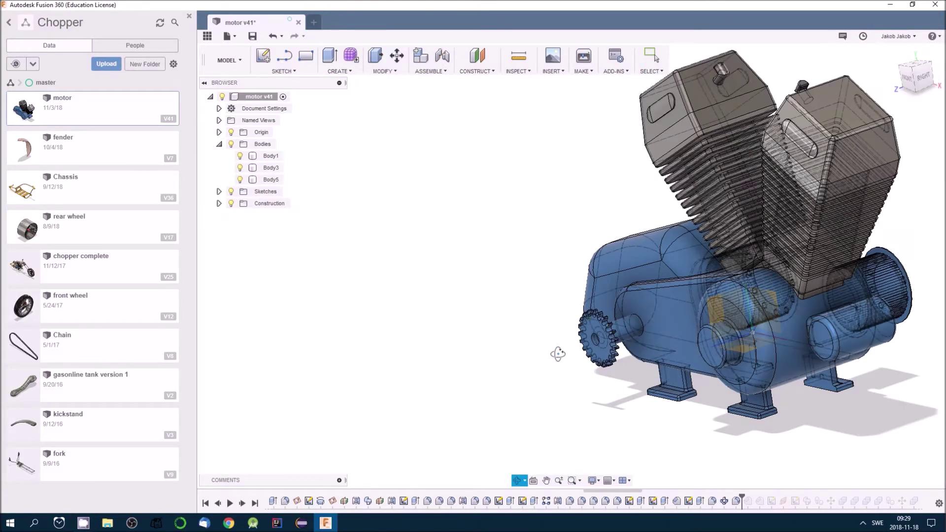
pyautogui.moveTo(557, 353)
pyautogui.keyDown('shift'); pyautogui.mouseDown(button='middle')
pyautogui.moveTo(740, 380)
pyautogui.moveTo(680, 389)
pyautogui.mouseUp(button='middle'); pyautogui.keyUp('shift')
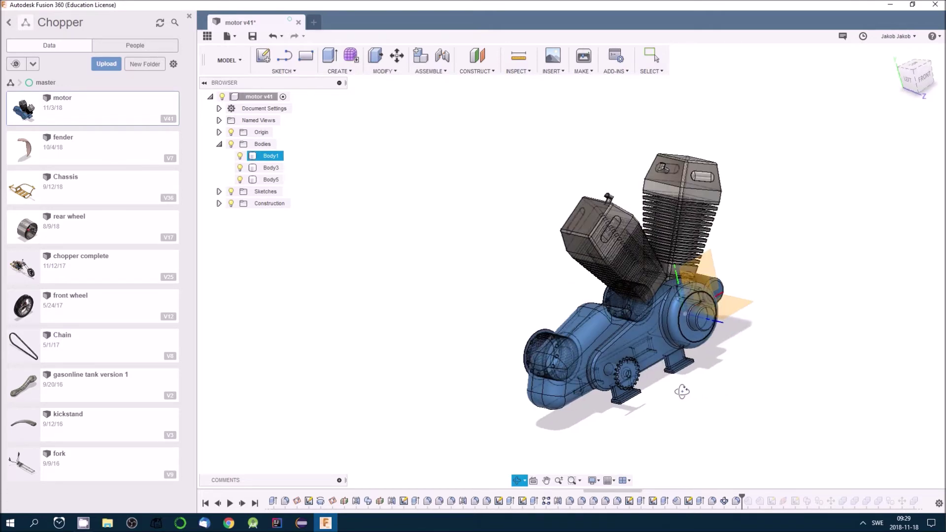
pyautogui.press('Escape')
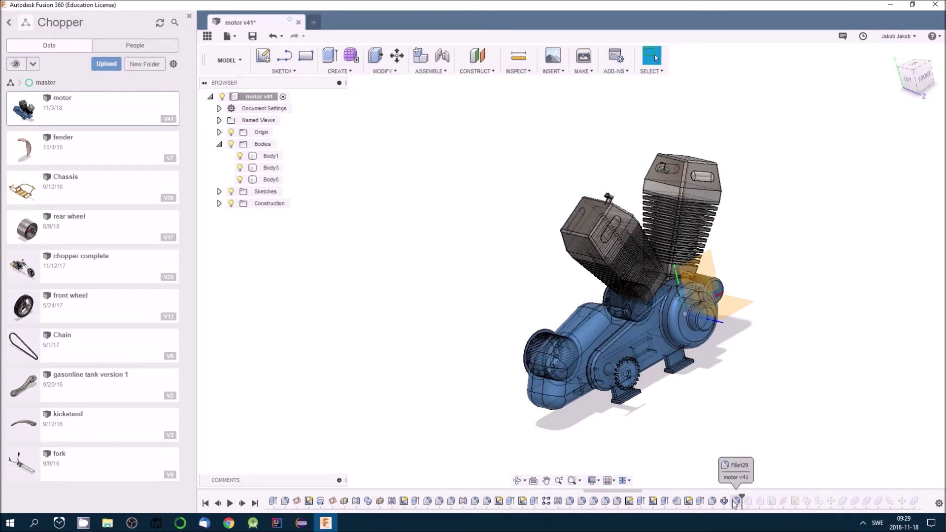
pyautogui.scroll(3, 598, 368)
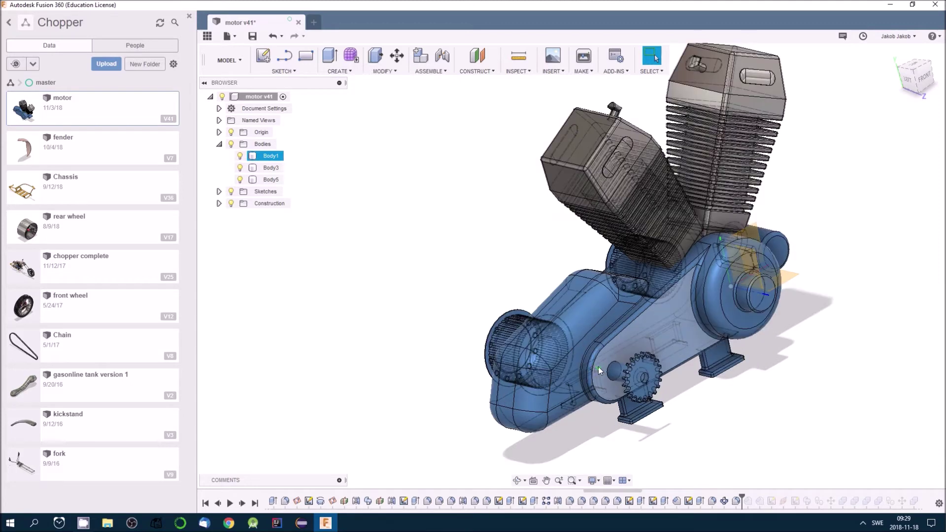
pyautogui.scroll(3, 598, 367)
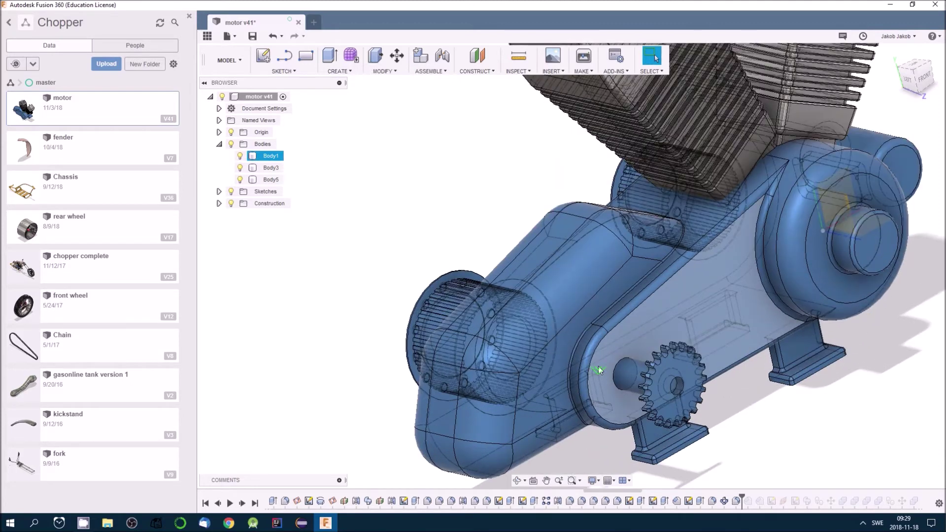
pyautogui.rightClick(736, 502)
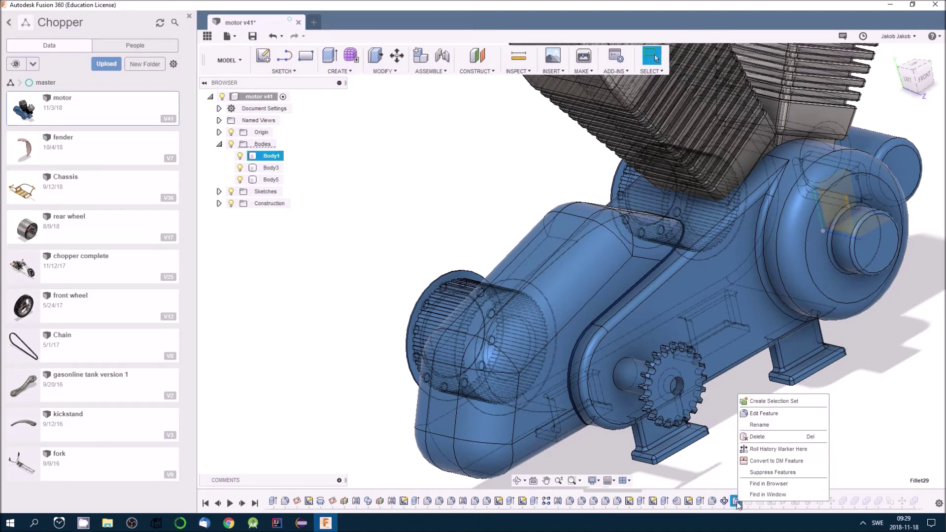
pyautogui.click(780, 416)
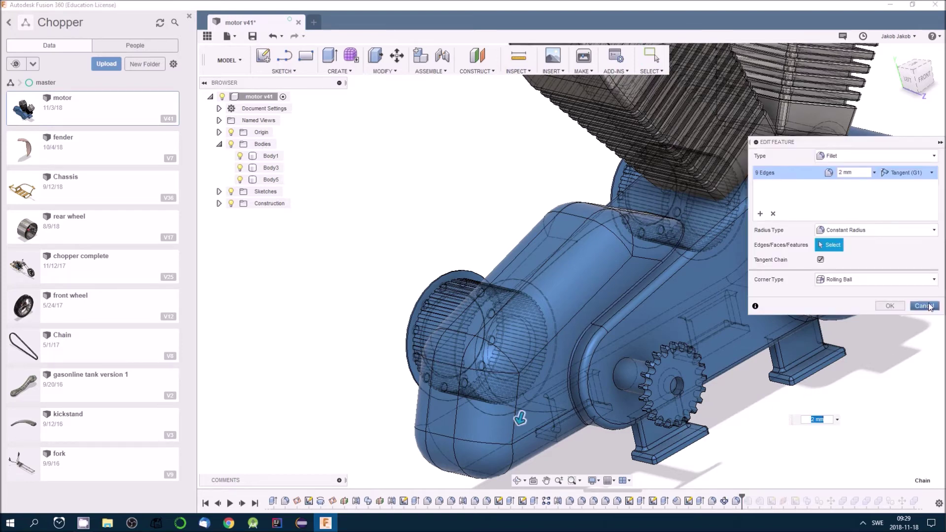
pyautogui.click(926, 304)
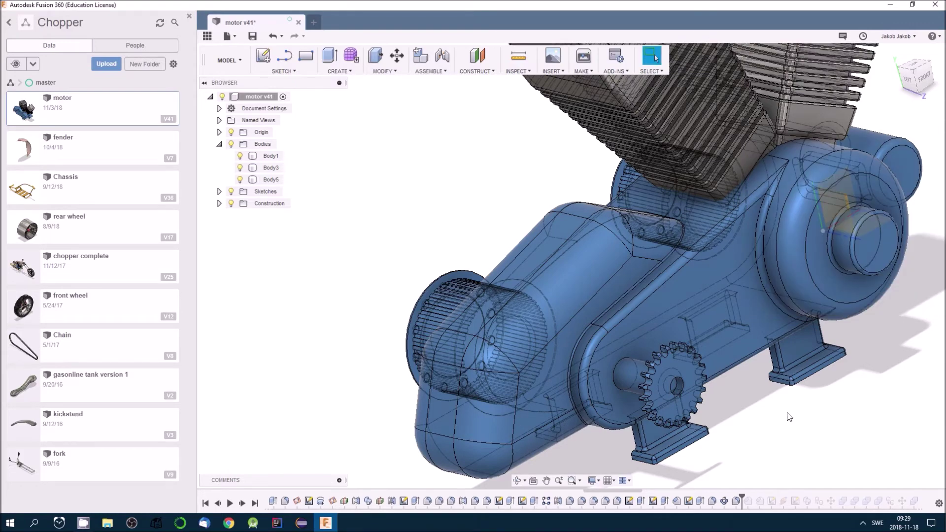
pyautogui.scroll(-5, 447, 310)
pyautogui.moveTo(448, 310)
pyautogui.keyDown('shift'); pyautogui.mouseDown(button='middle')
pyautogui.moveTo(730, 323)
pyautogui.moveTo(757, 341)
pyautogui.moveTo(748, 351)
pyautogui.mouseUp(button='middle'); pyautogui.keyUp('shift')
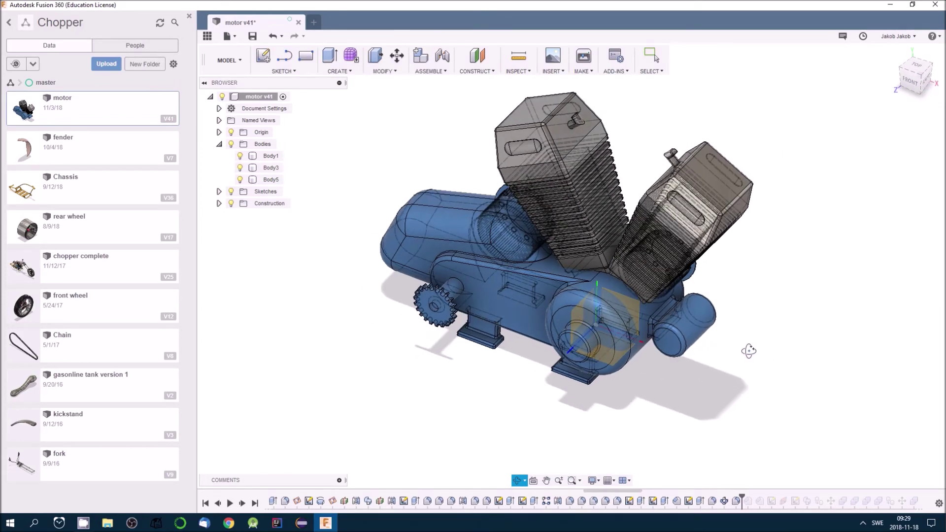
pyautogui.press('Escape')
pyautogui.scroll(2, 468, 306)
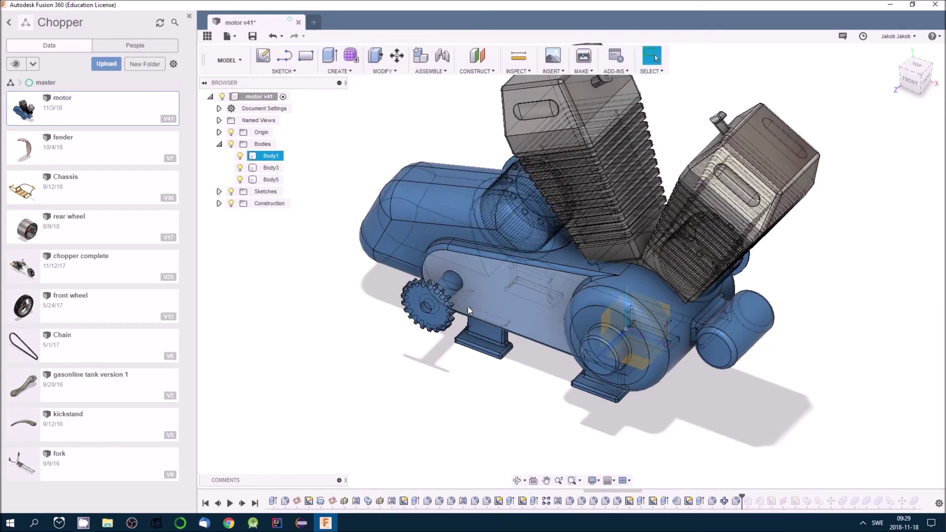
pyautogui.scroll(2, 468, 306)
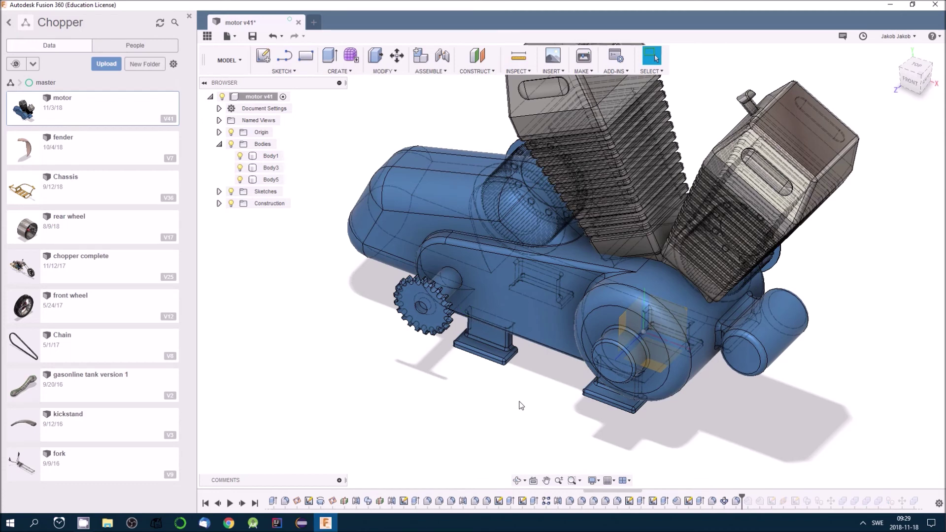